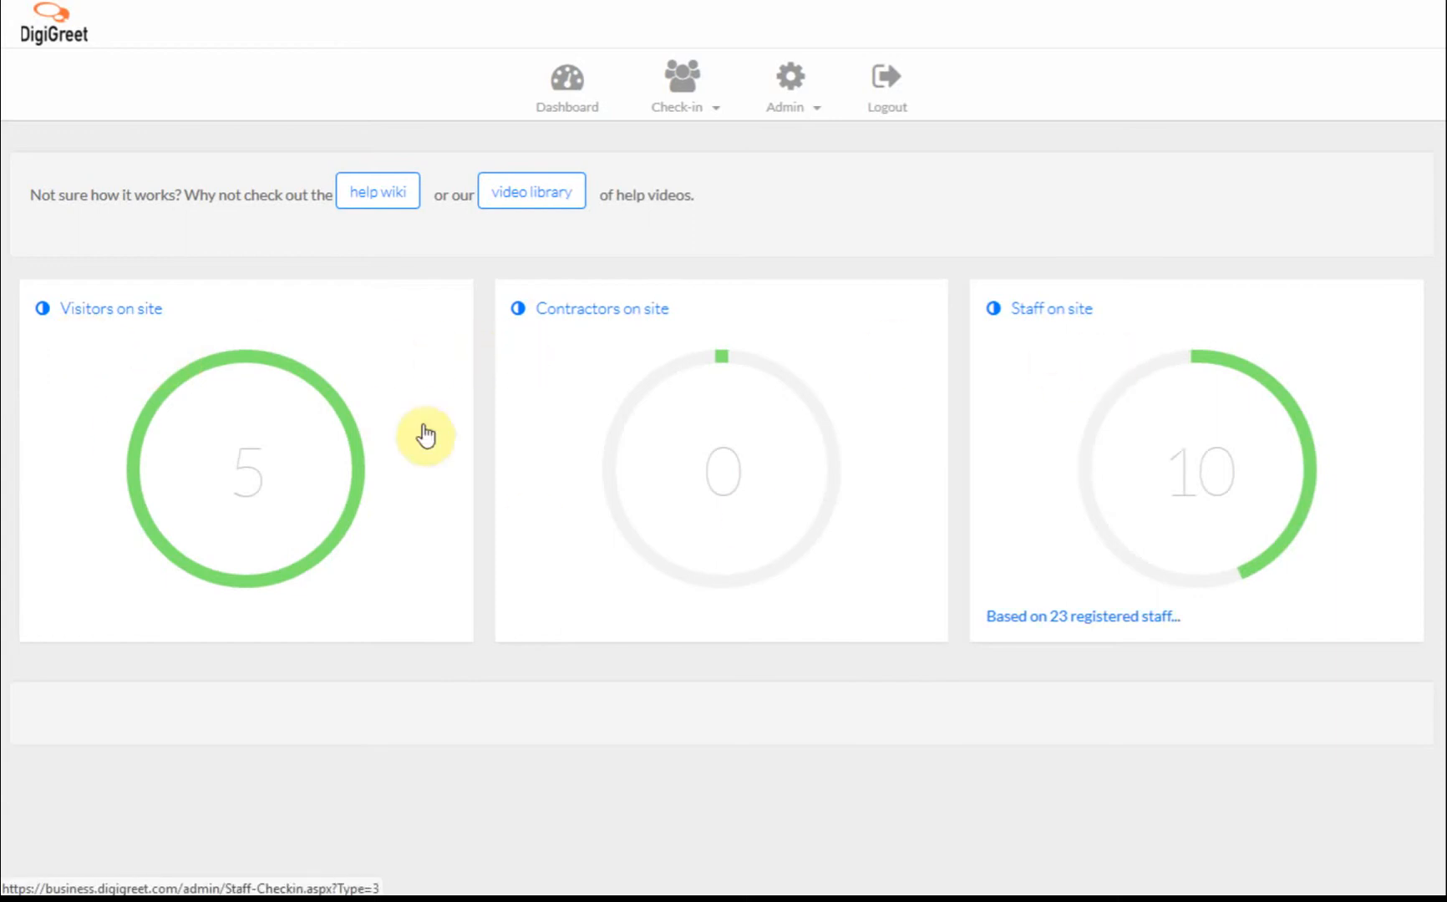
Open the Visitors on site list and review the five visitors' check-in times and durations.
left_click(253, 476)
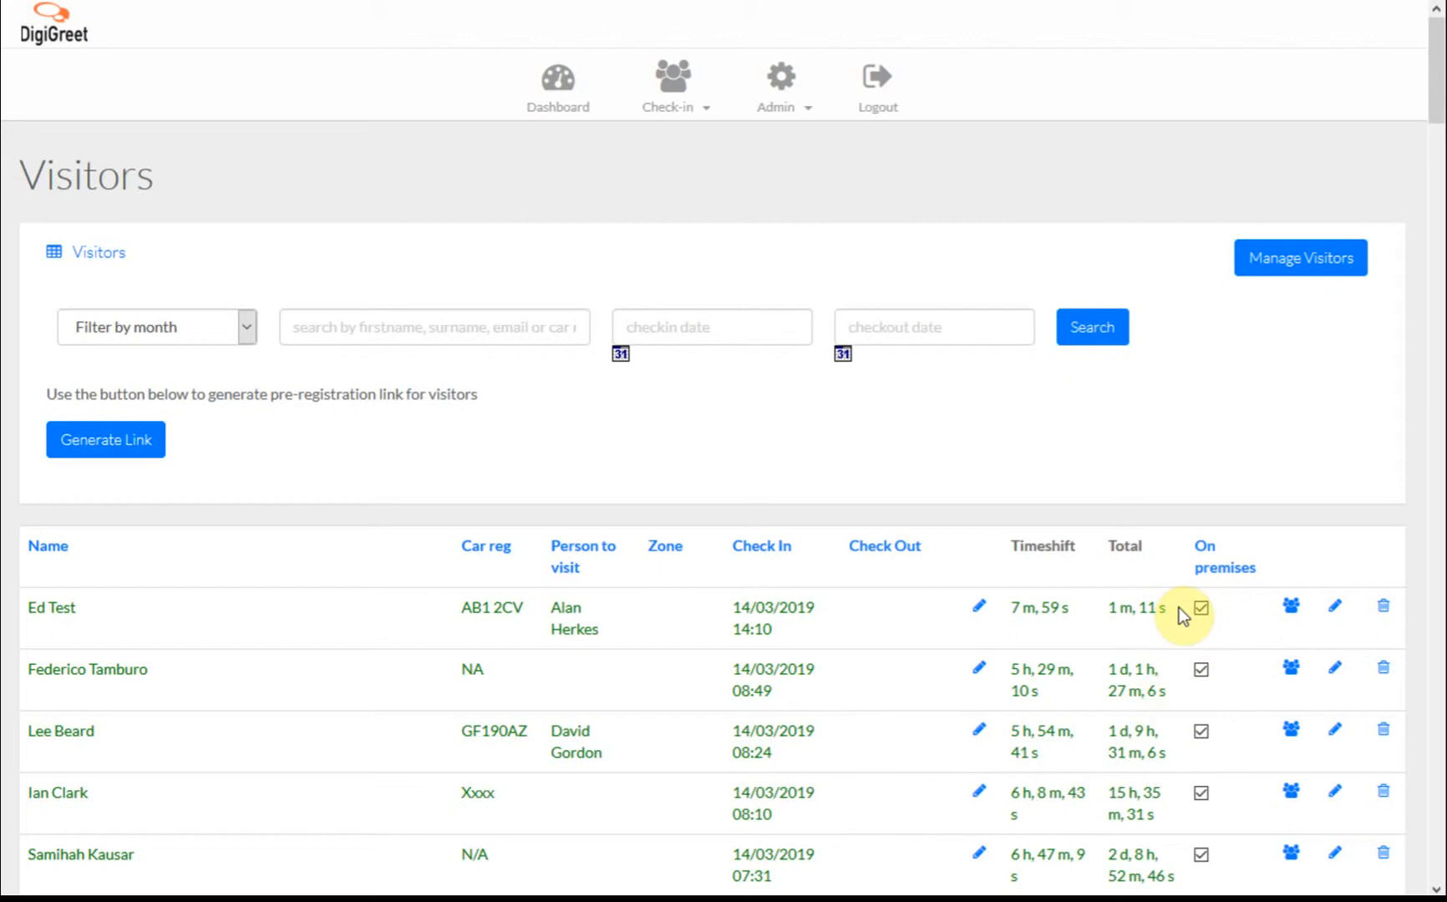
scroll(1179, 607, "down", 4)
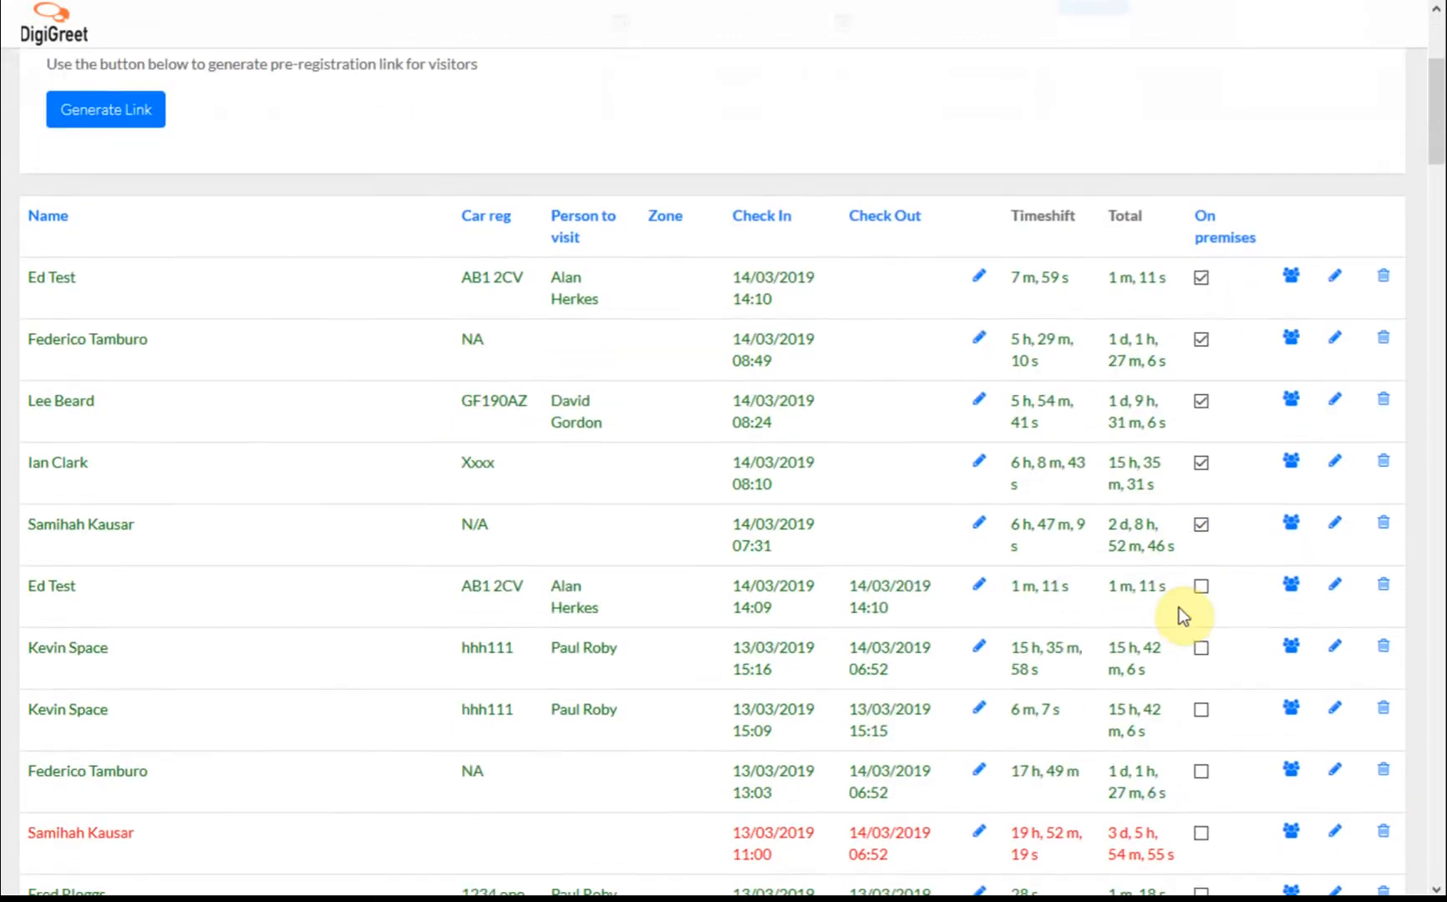
scroll(1179, 608, "down", 12)
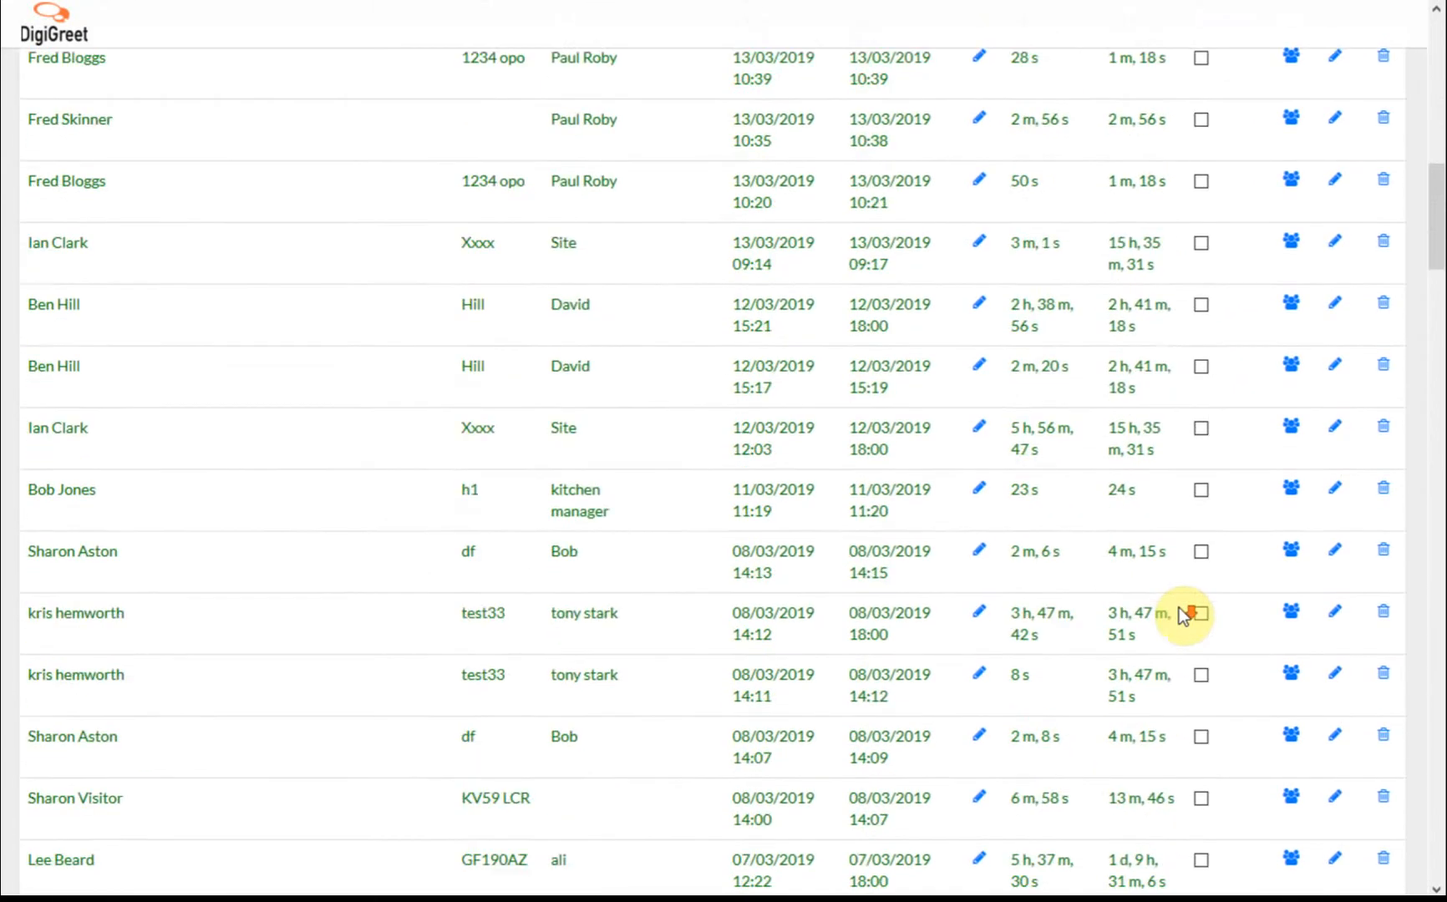
scroll(1179, 608, "up", 15)
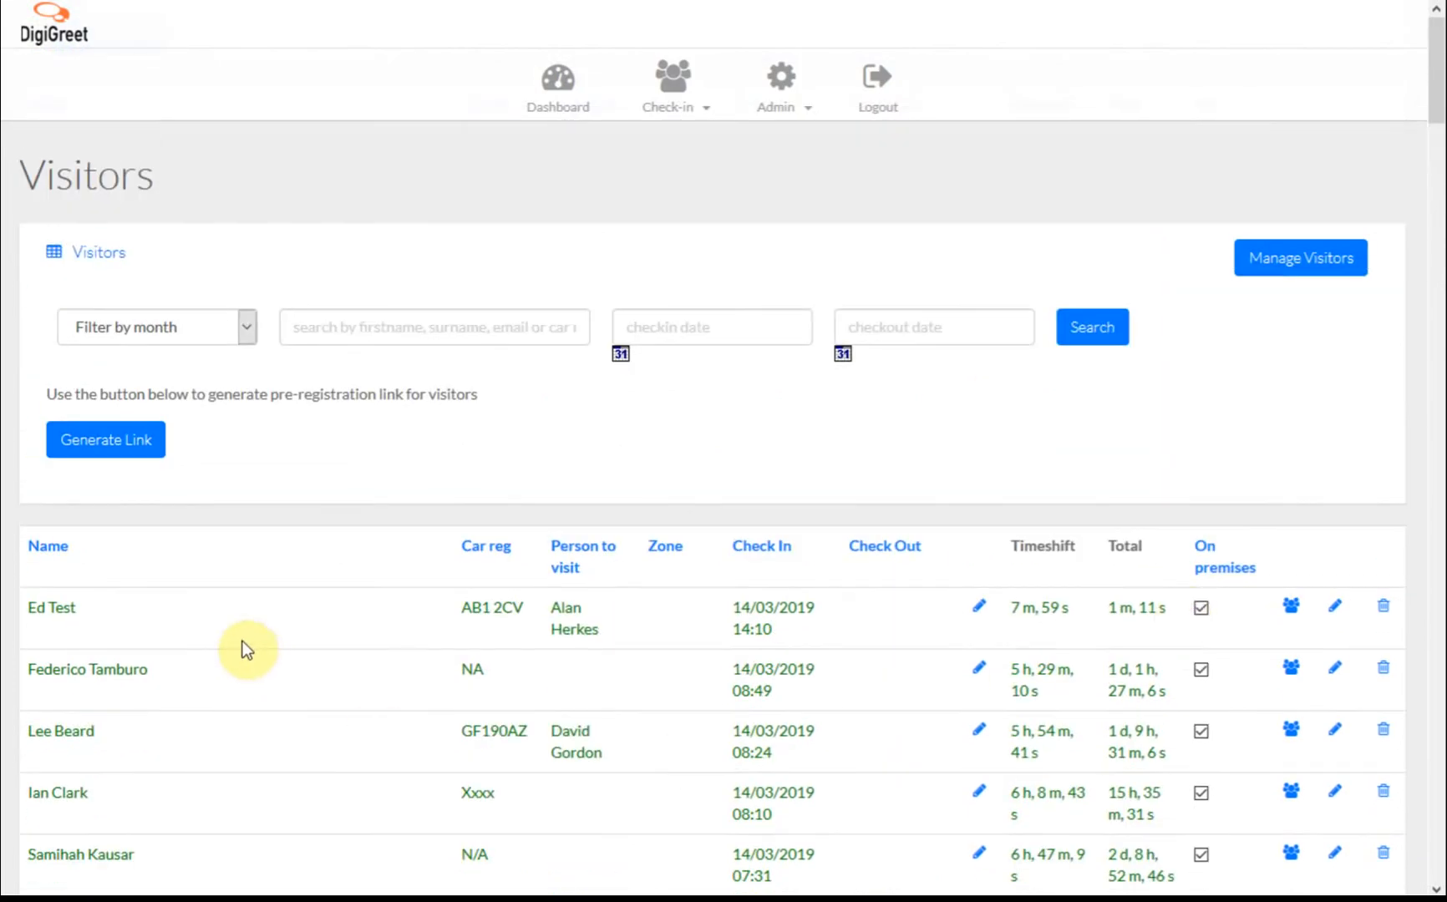
Open the first visitor's record and review its details, including security answers dated 14/03/2019.
left_click(37, 614)
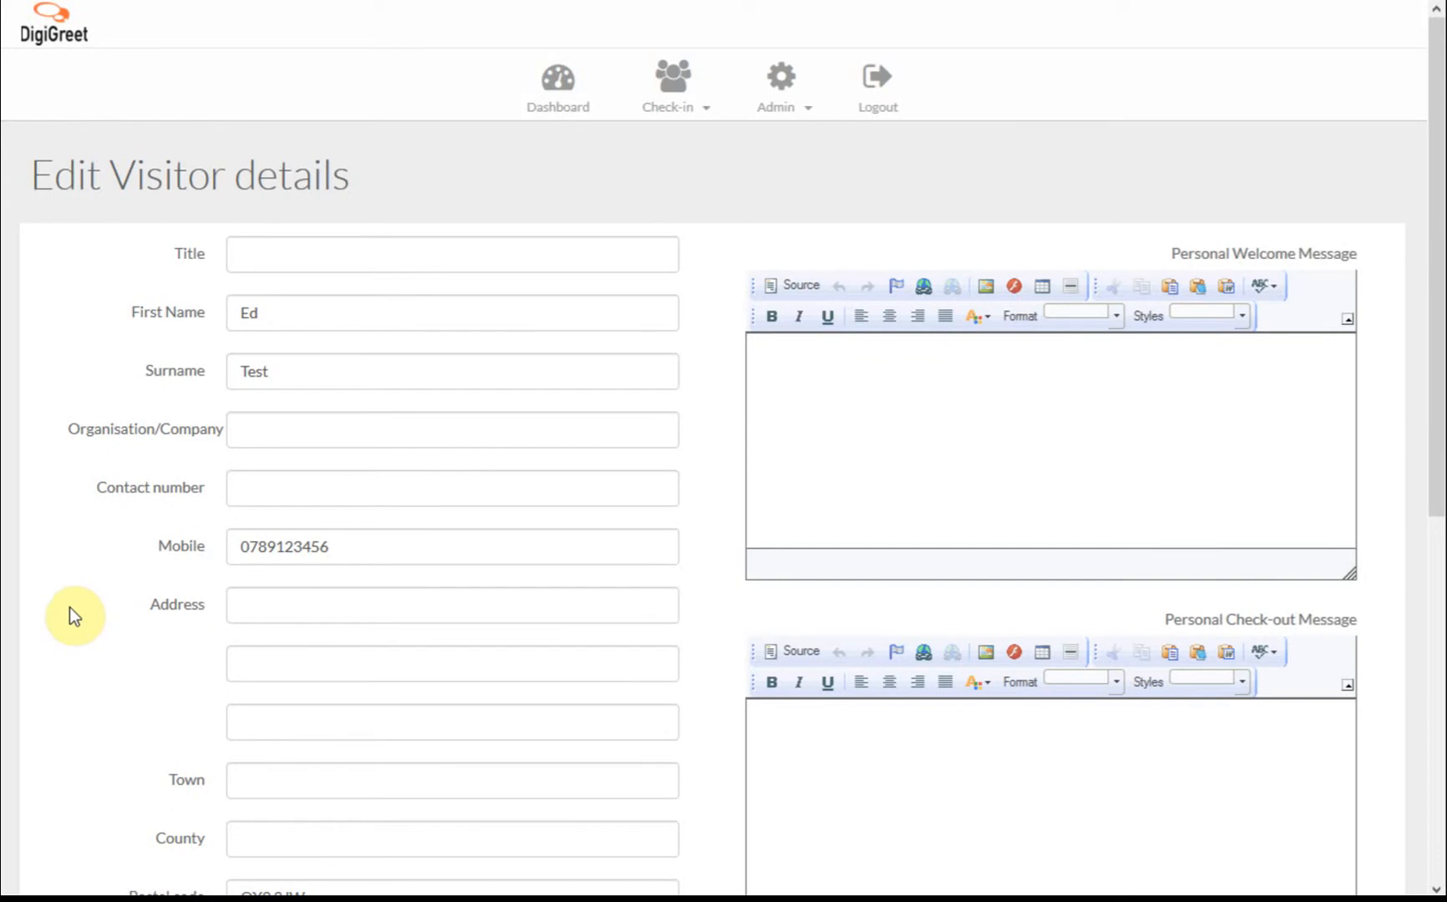
scroll(114, 545, "down", 3)
scroll(114, 544, "down", 1)
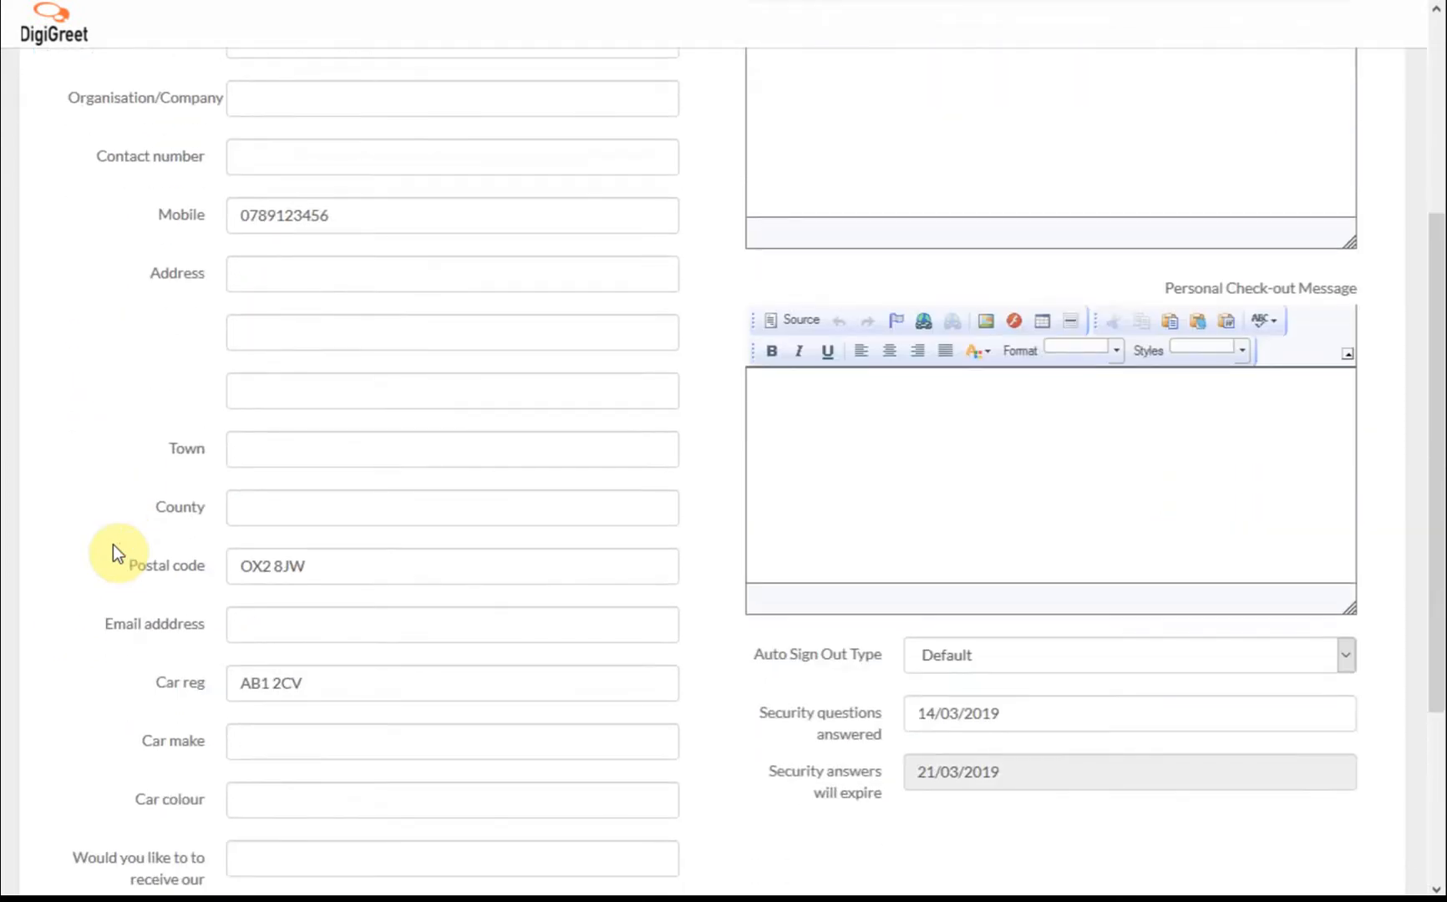
scroll(113, 545, "up", 4)
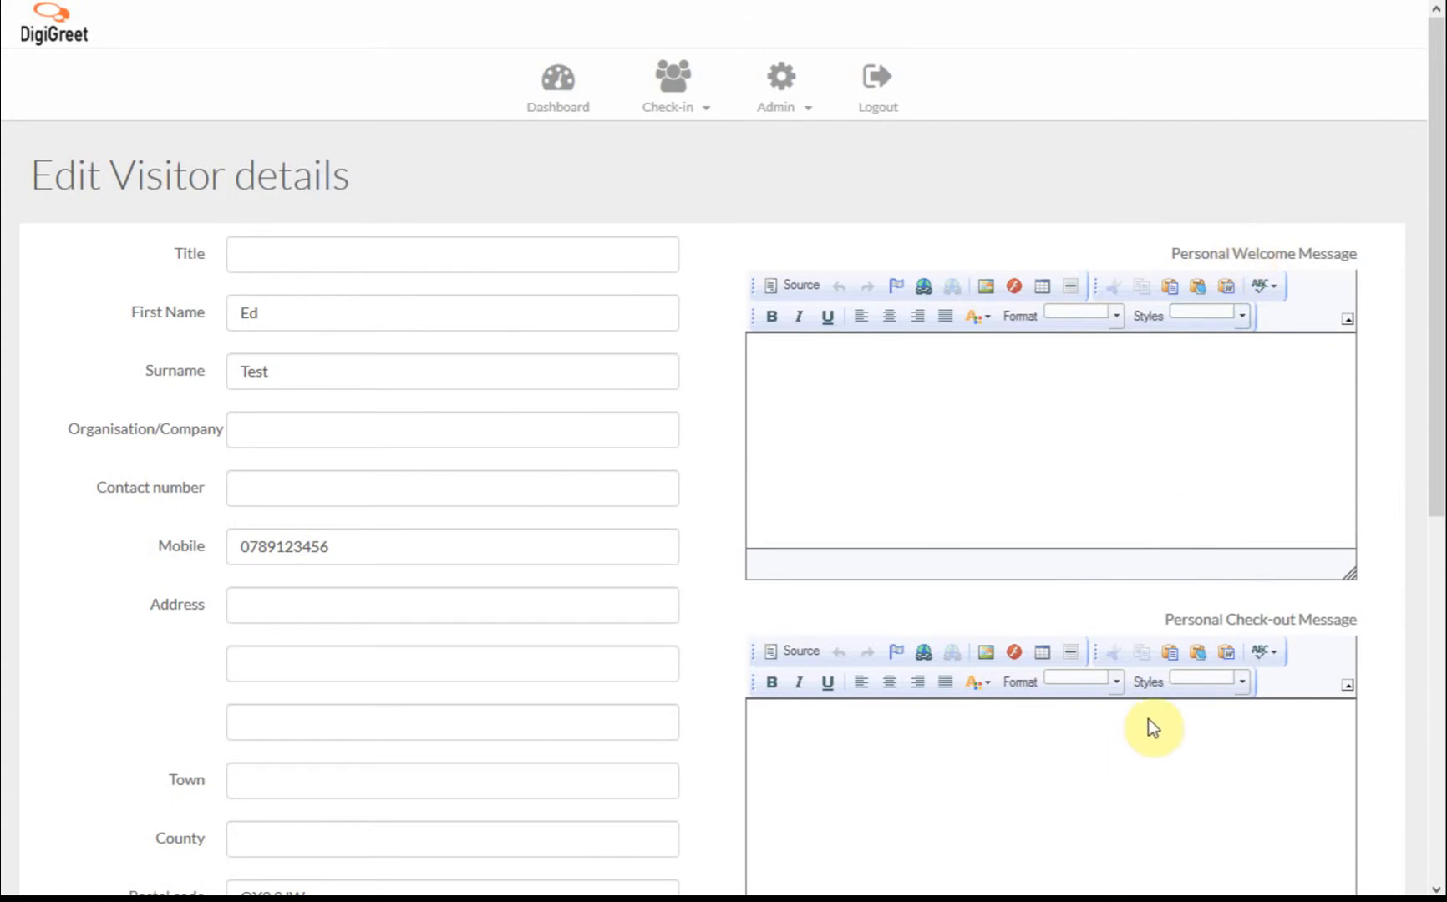
scroll(1262, 620, "down", 1)
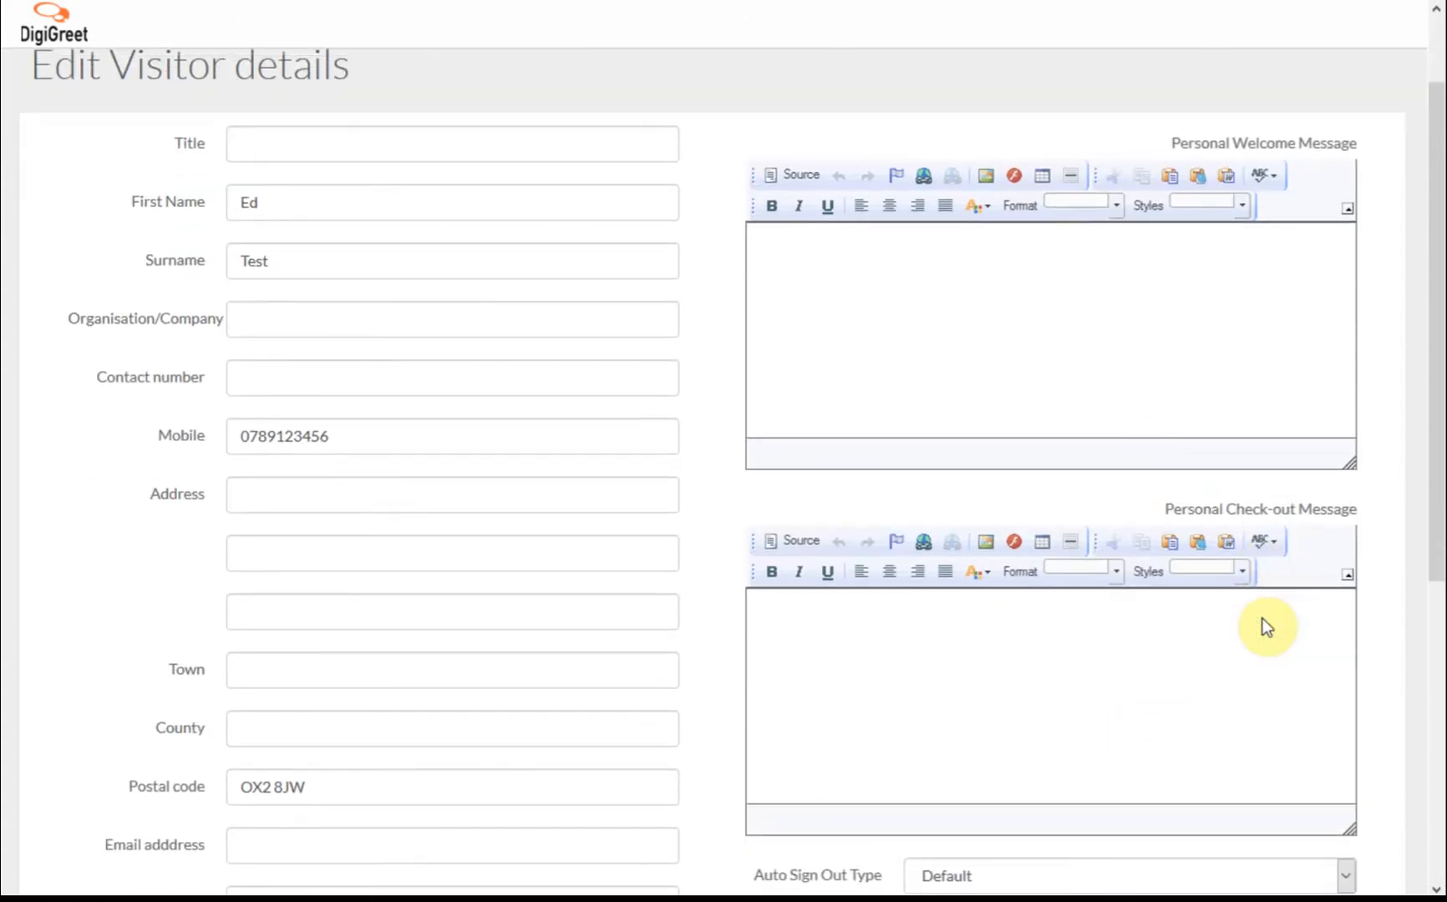
scroll(1262, 620, "down", 2)
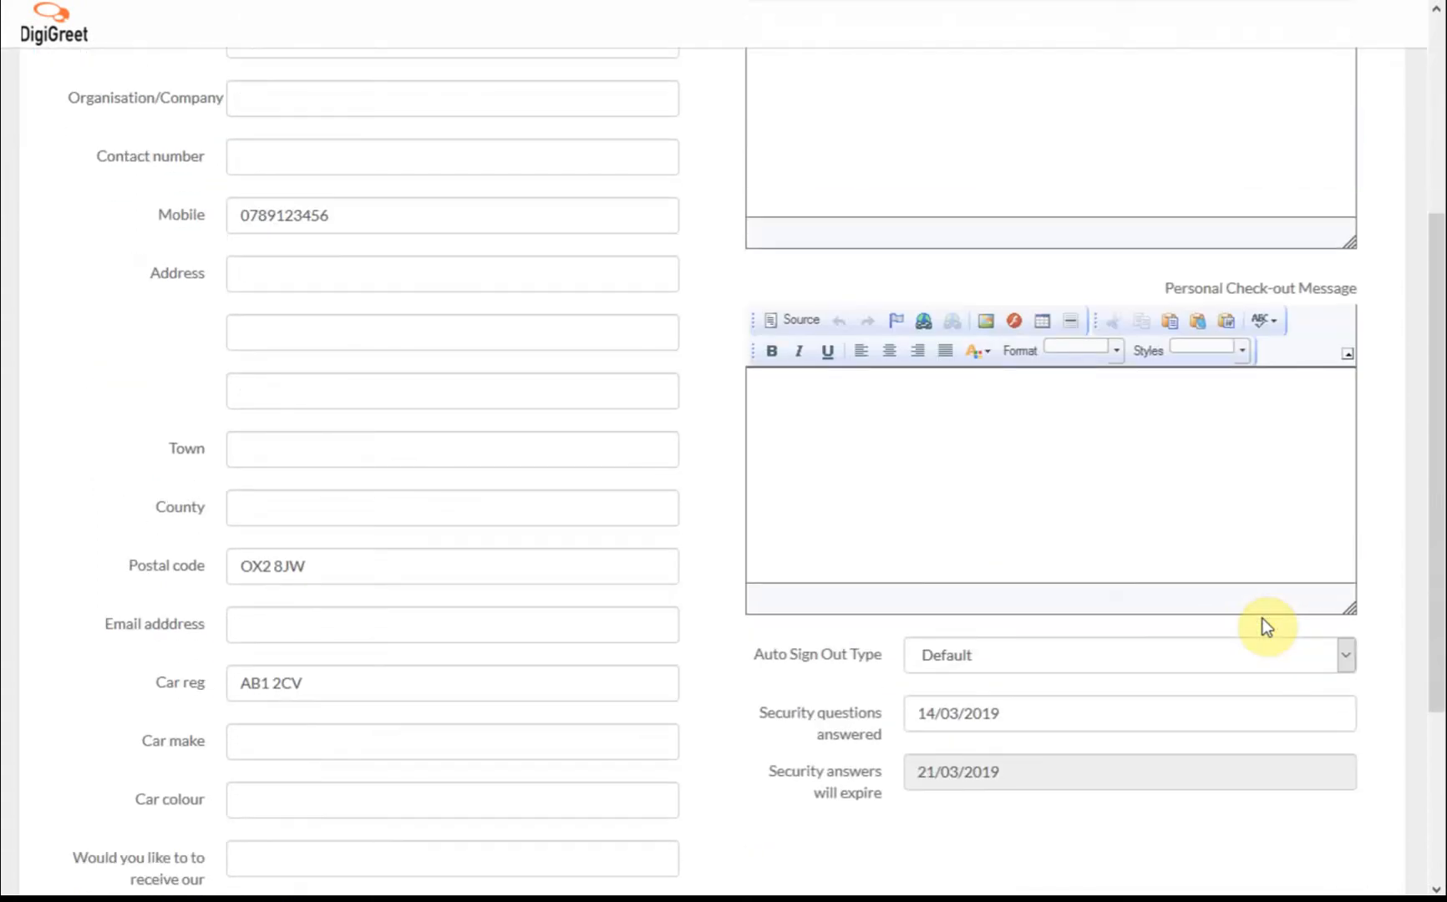
scroll(1262, 626, "down", 2)
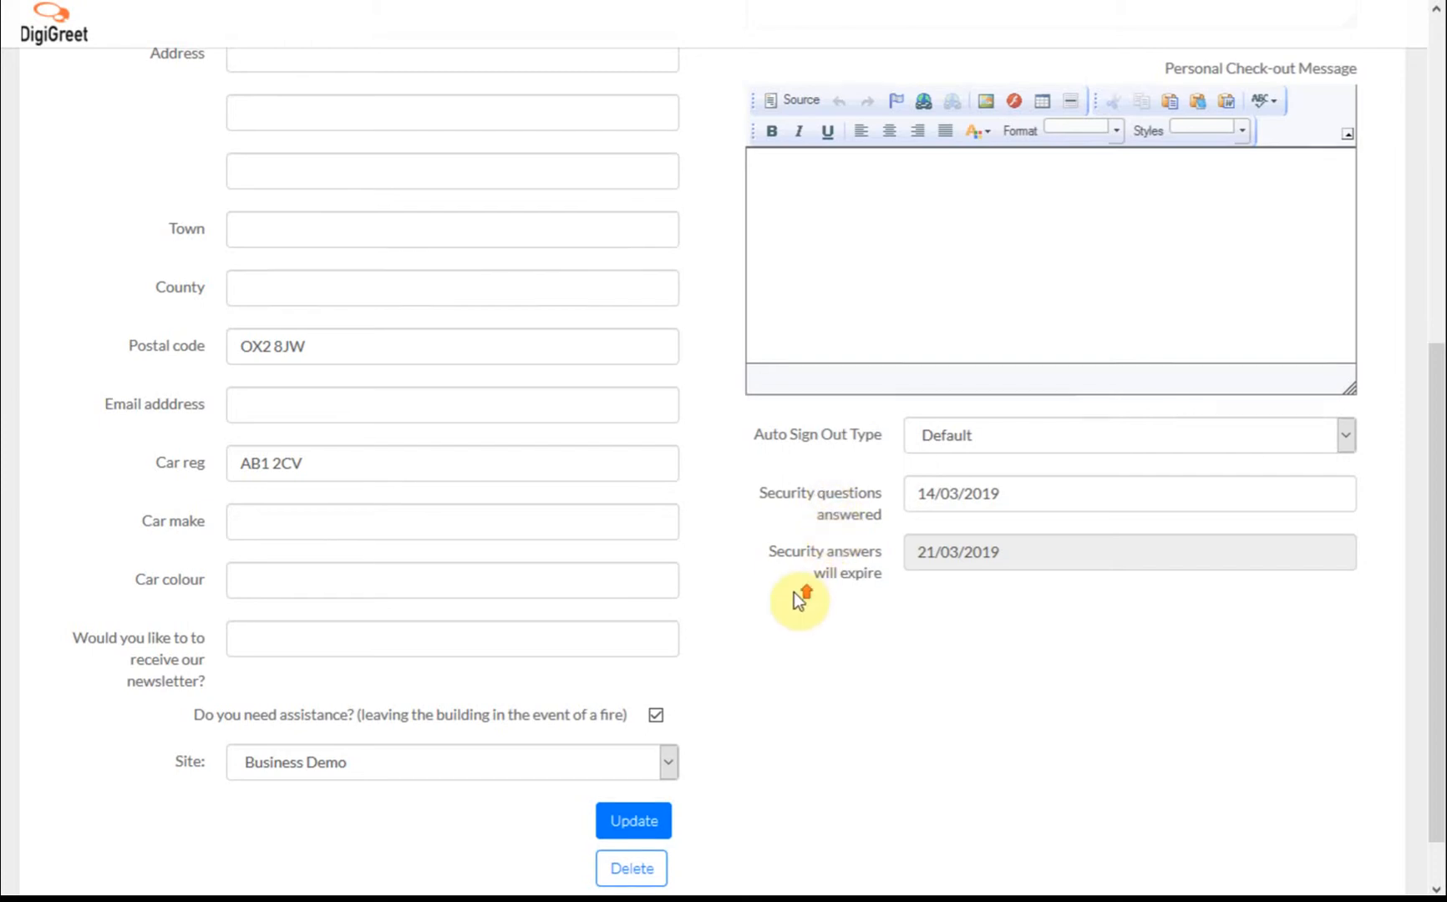
Switch to Check-in > Staff to see staff check-in times and shift durations.
scroll(798, 600, "up", 7)
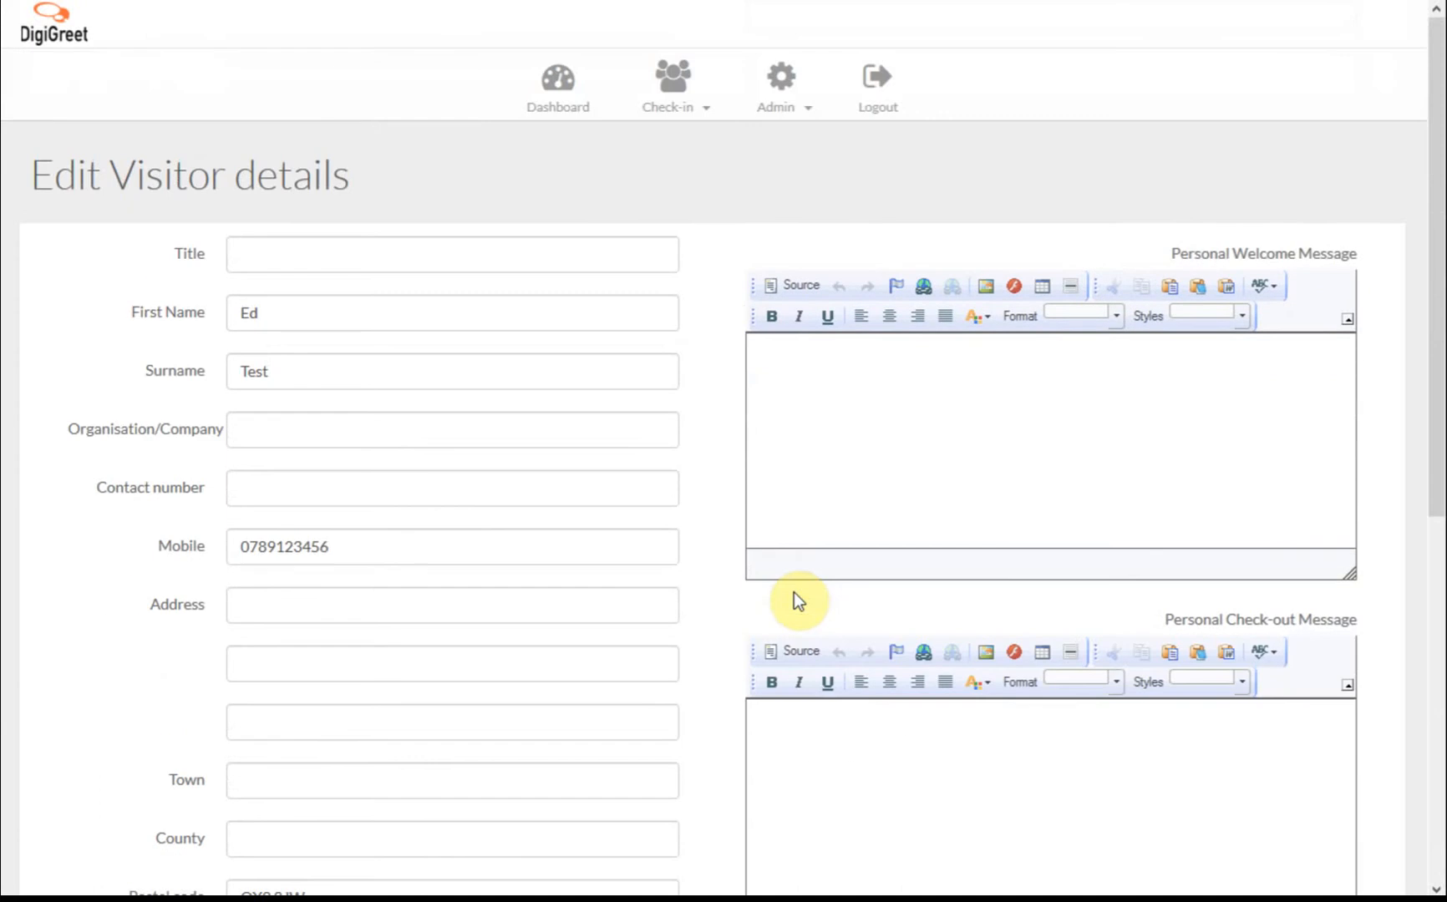
left_click(673, 84)
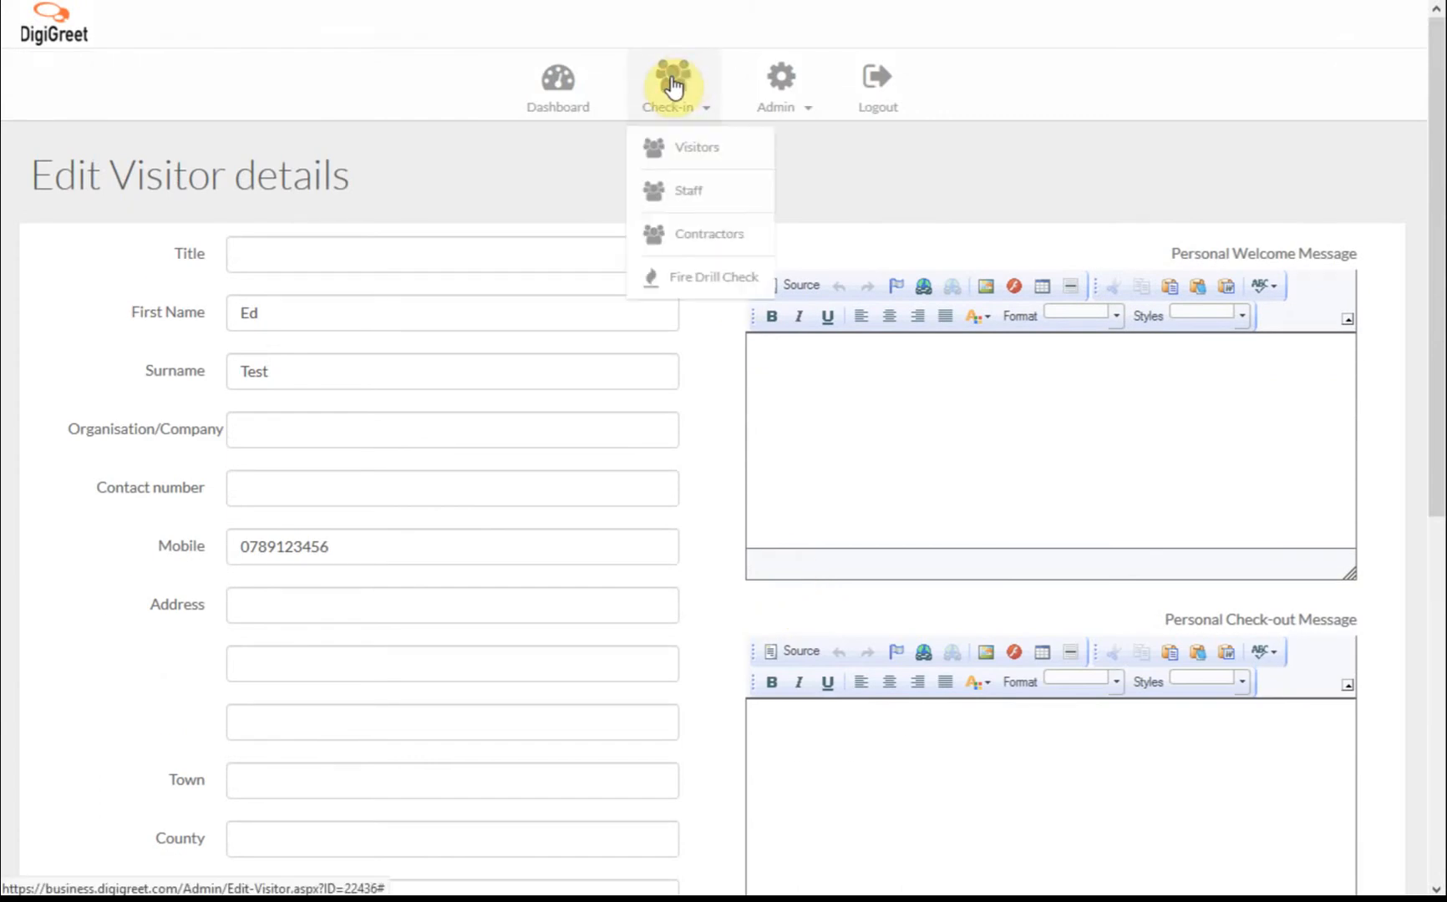
left_click(685, 190)
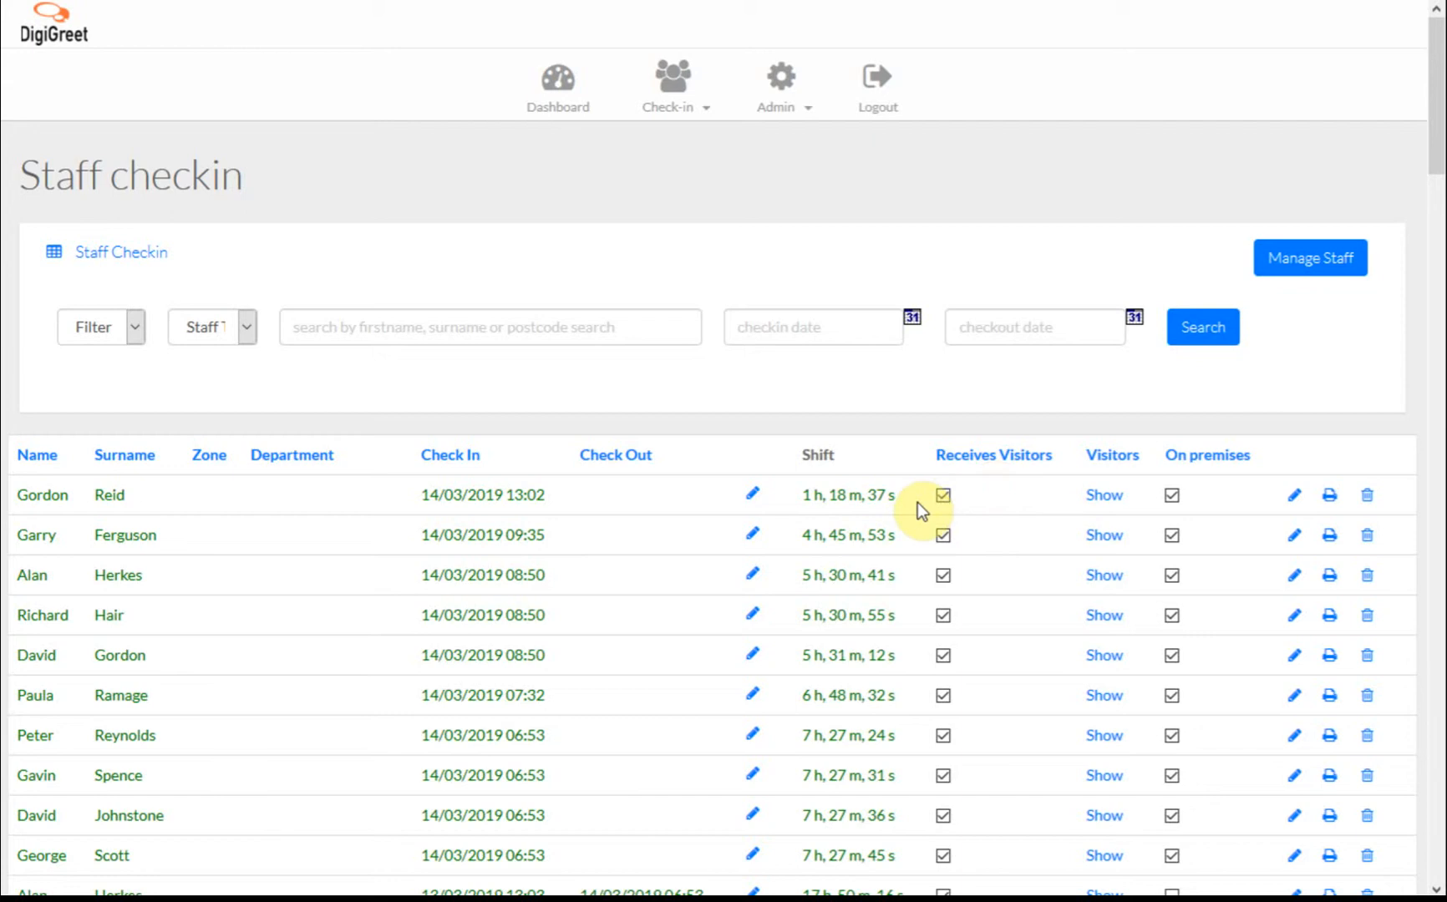
left_click(78, 335)
left_click(78, 335)
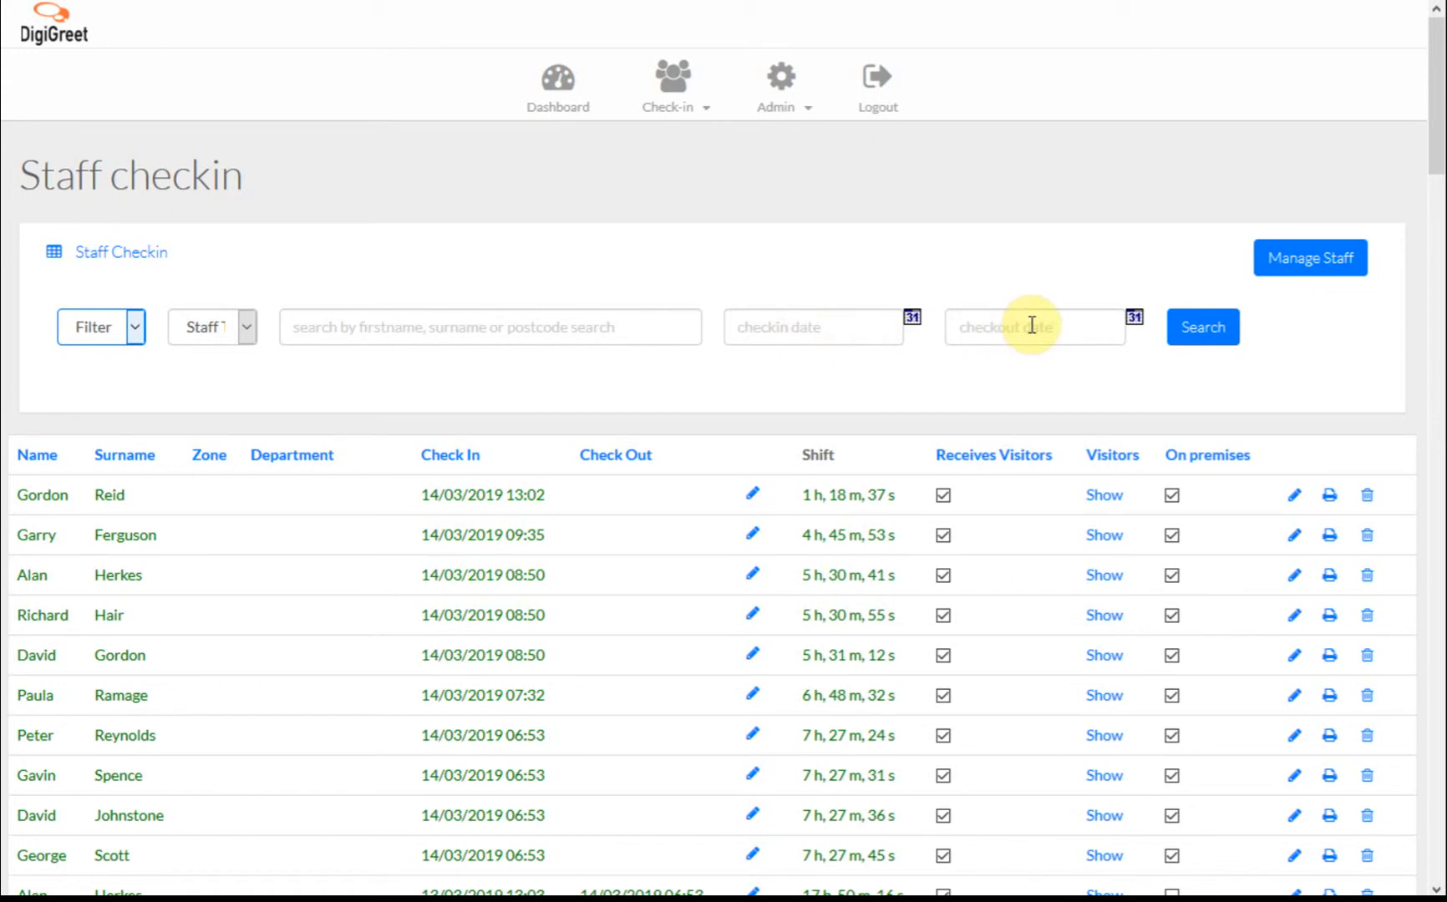
Open Manage Staff, then the first staff member's record from the Contracts department.
left_click(1321, 258)
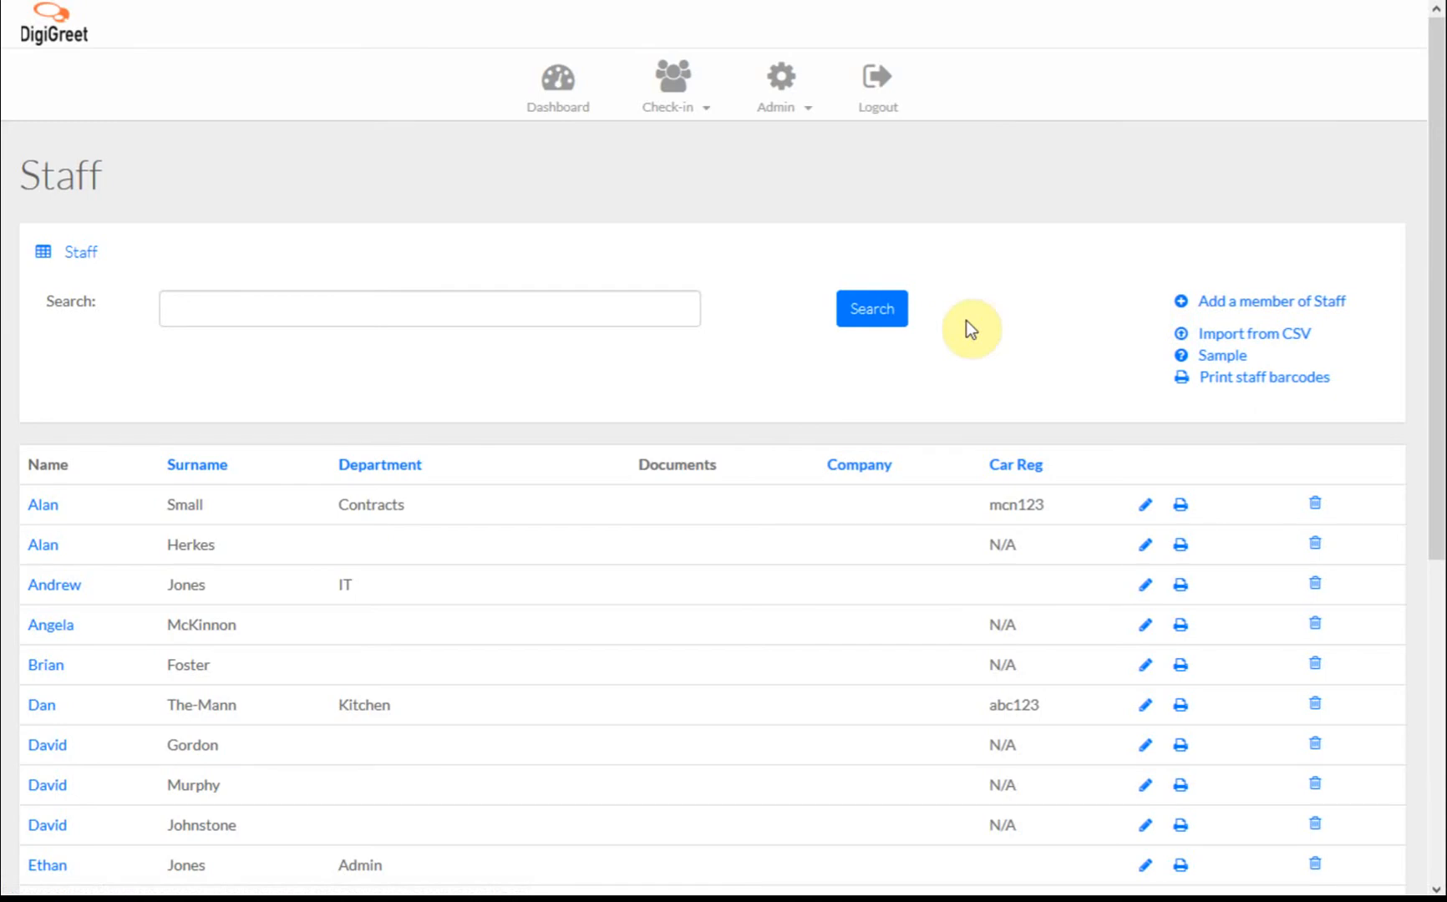
left_click(41, 506)
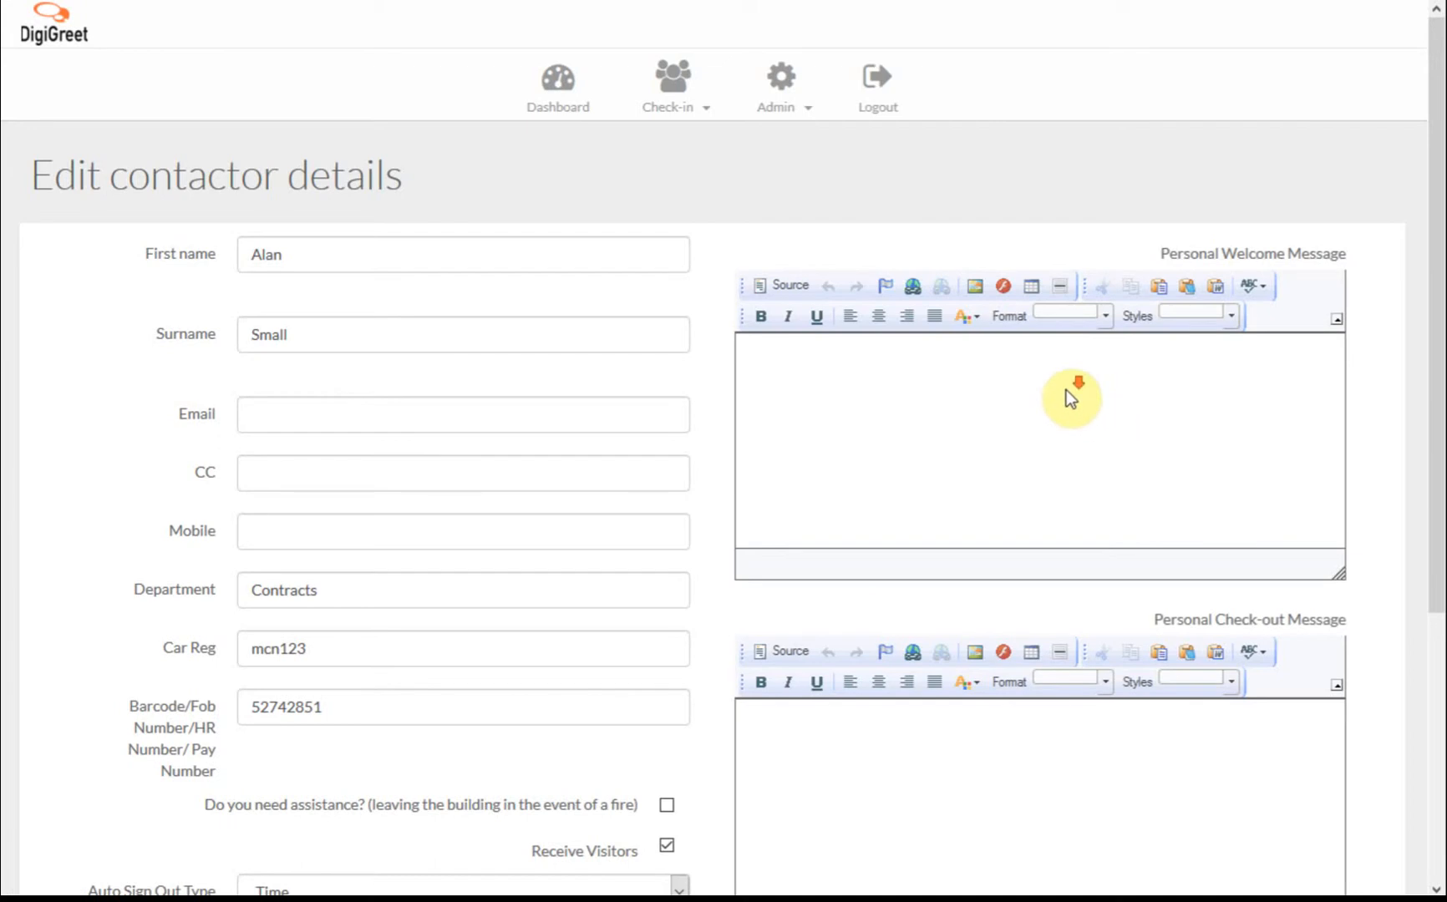
Review the contractor's saved details, select the Barcode value, and bring up the Check-in menu.
scroll(1035, 518, "down", 3)
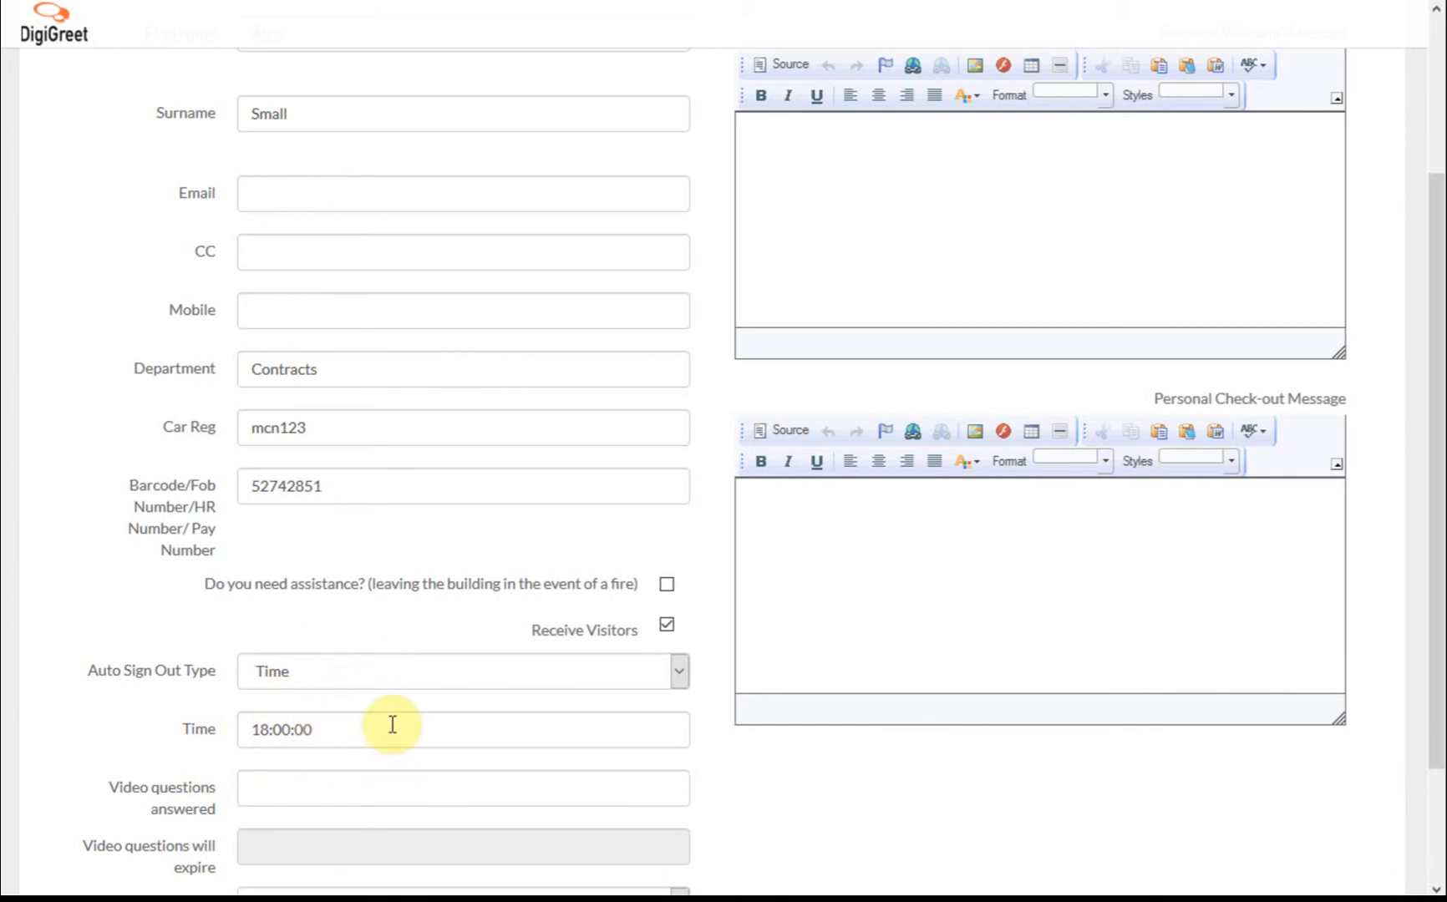
scroll(201, 585, "up", 2)
left_click_drag(355, 593, 199, 599)
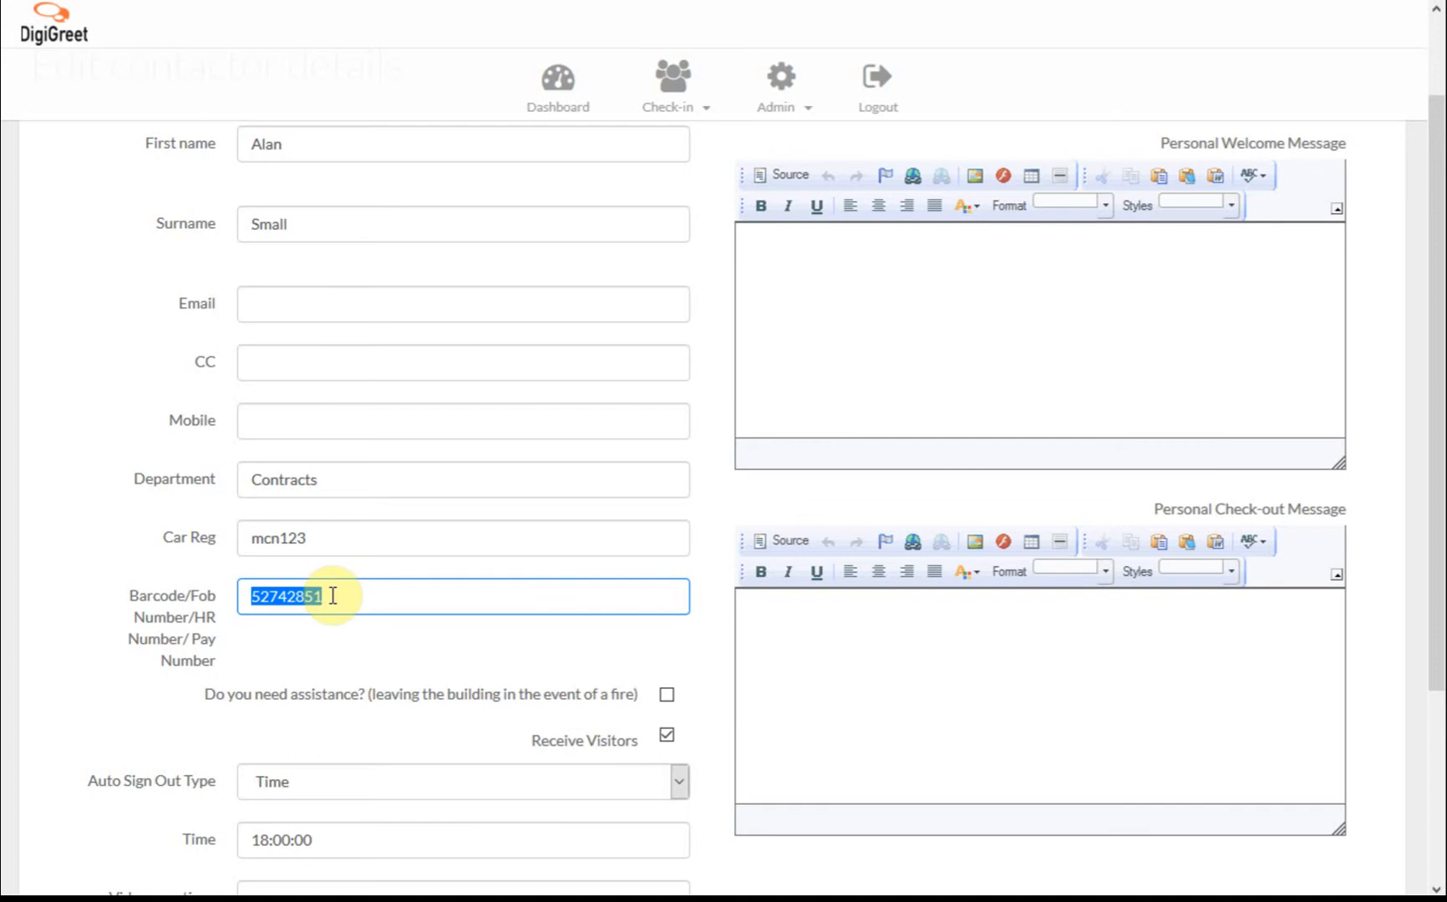
scroll(552, 602, "up", 1)
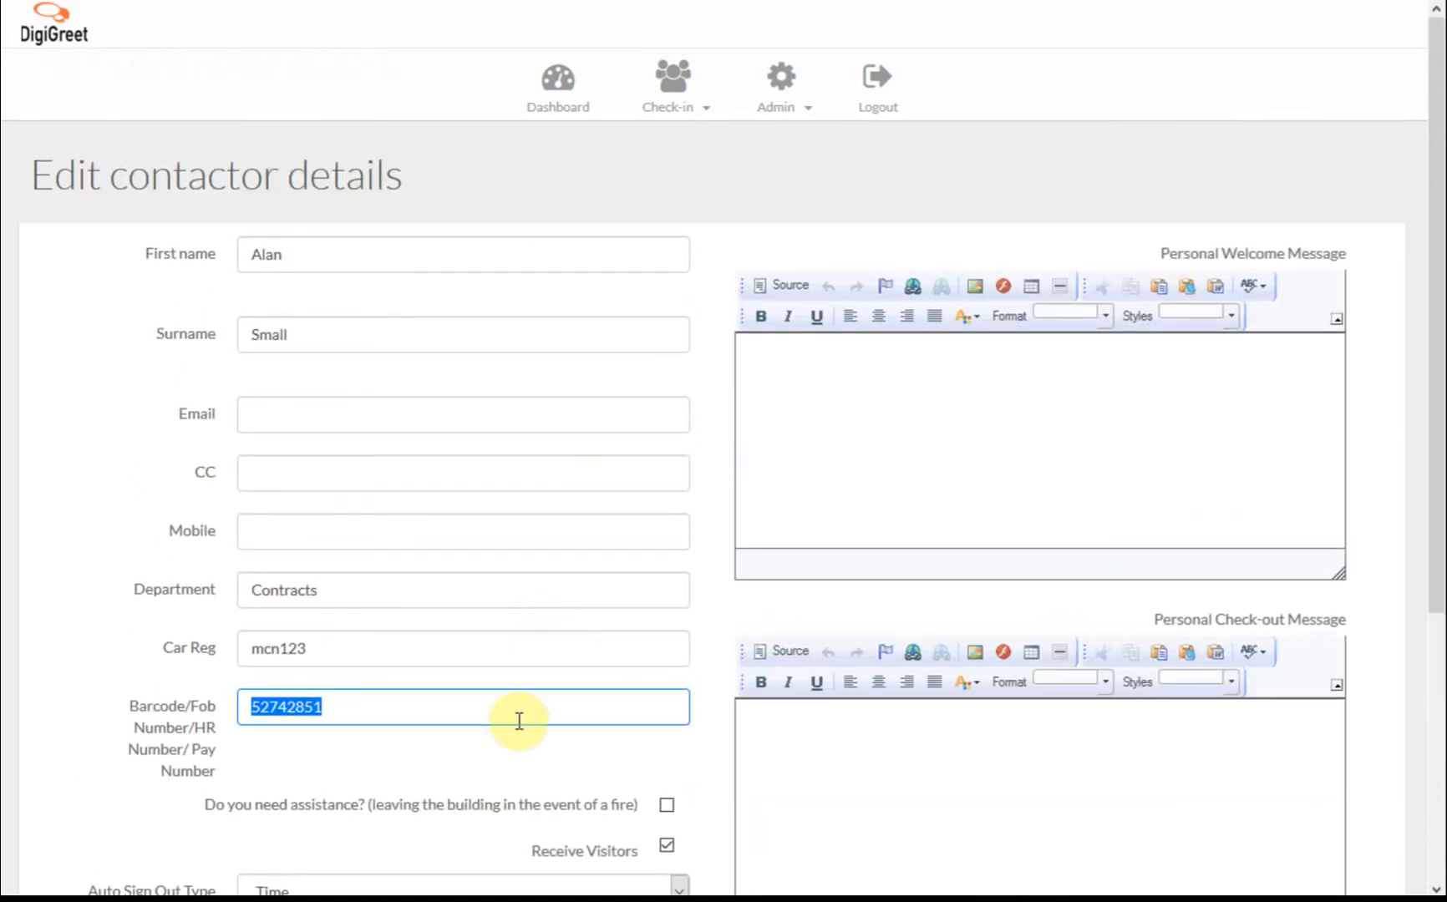
left_click(669, 84)
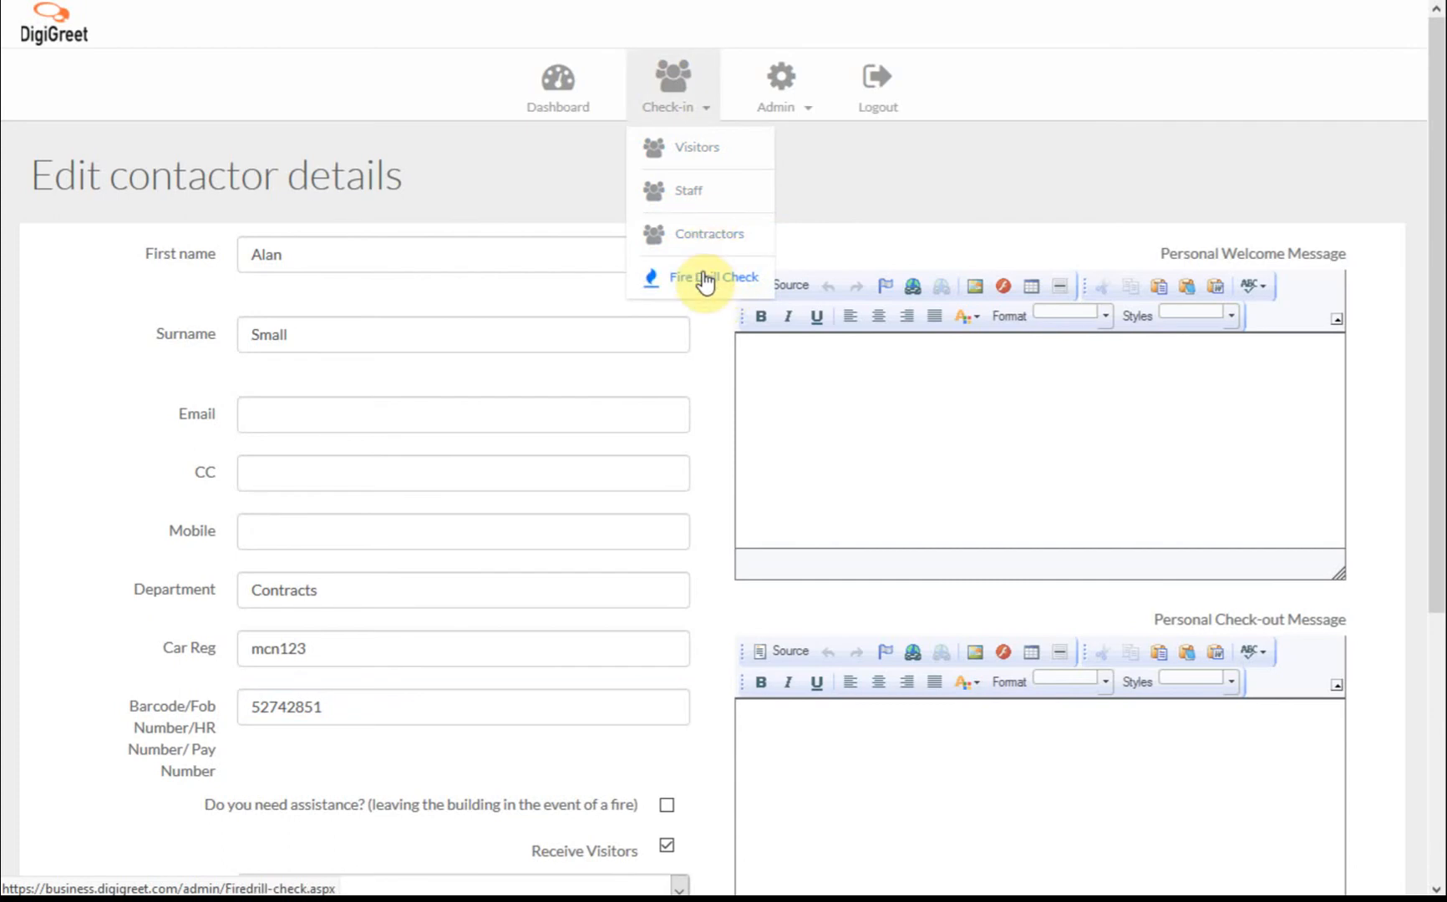
View the Admin Users list, then open the Document Lists page of permits and certificates.
left_click(773, 79)
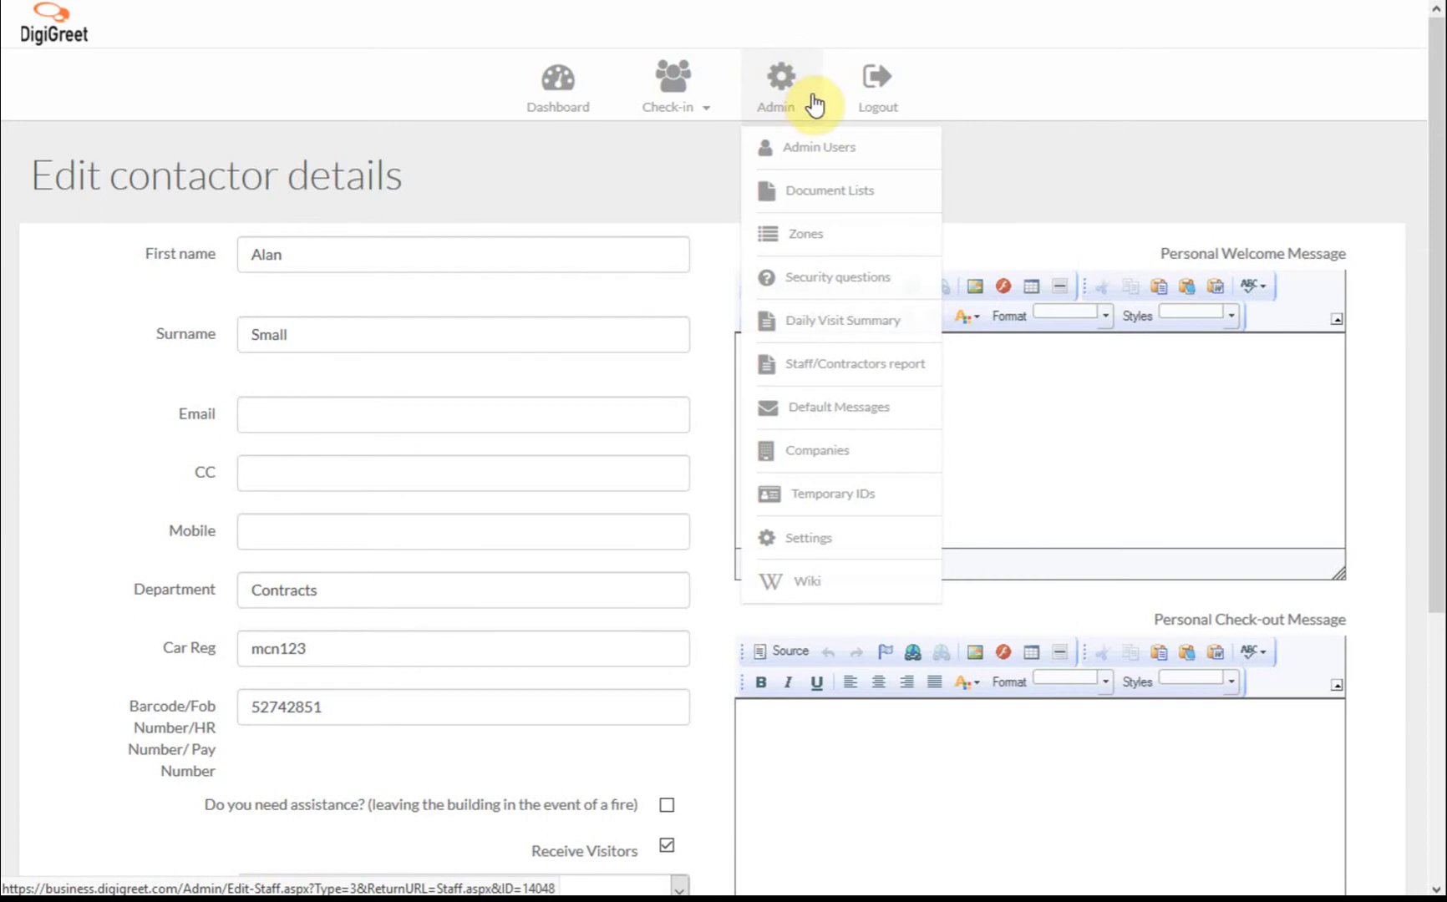
left_click(850, 152)
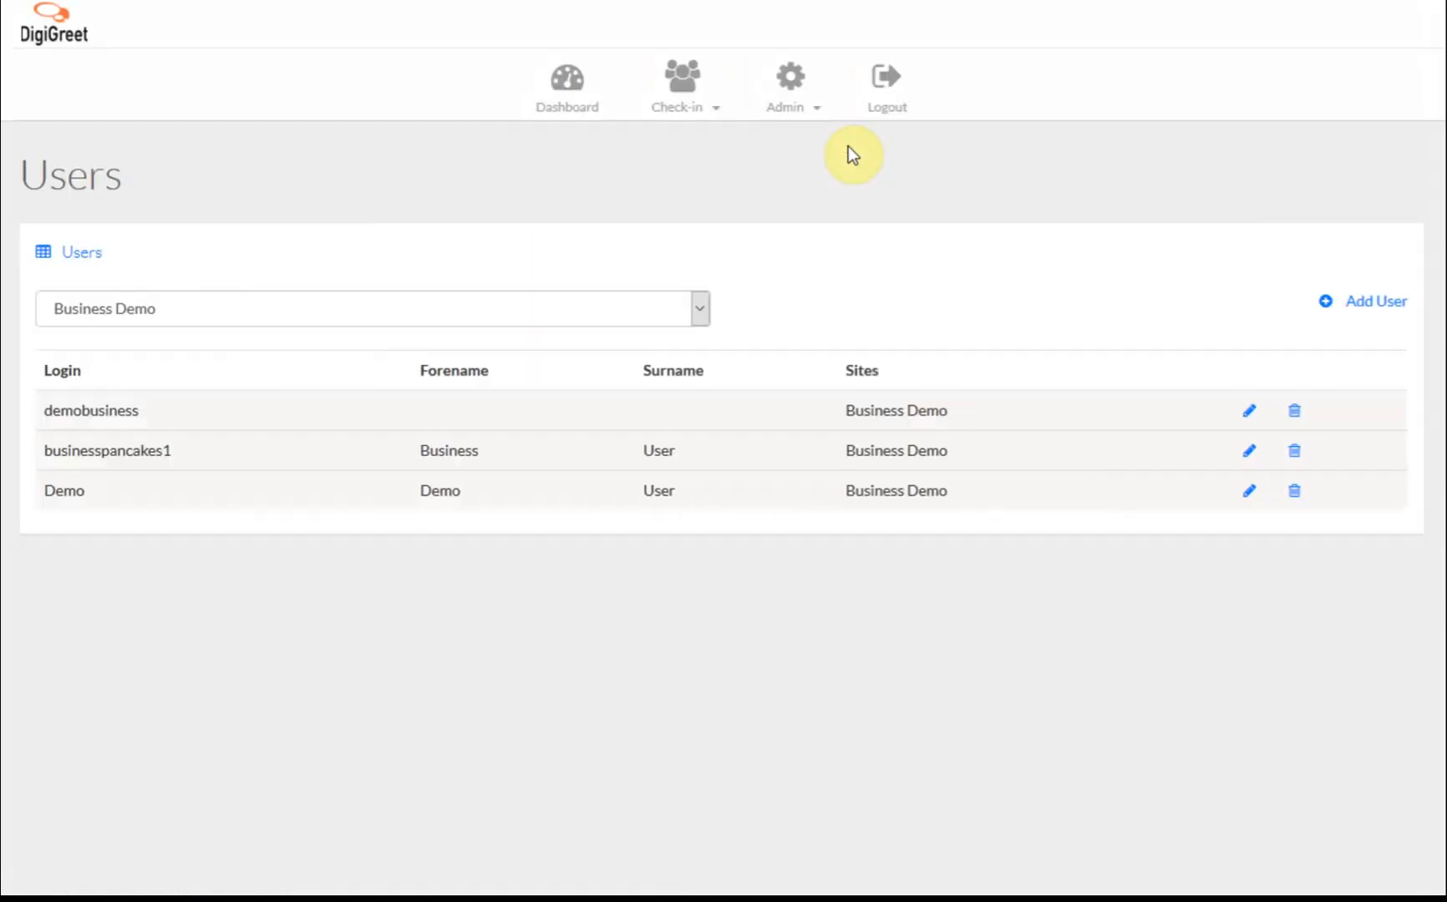
left_click(798, 86)
left_click(822, 191)
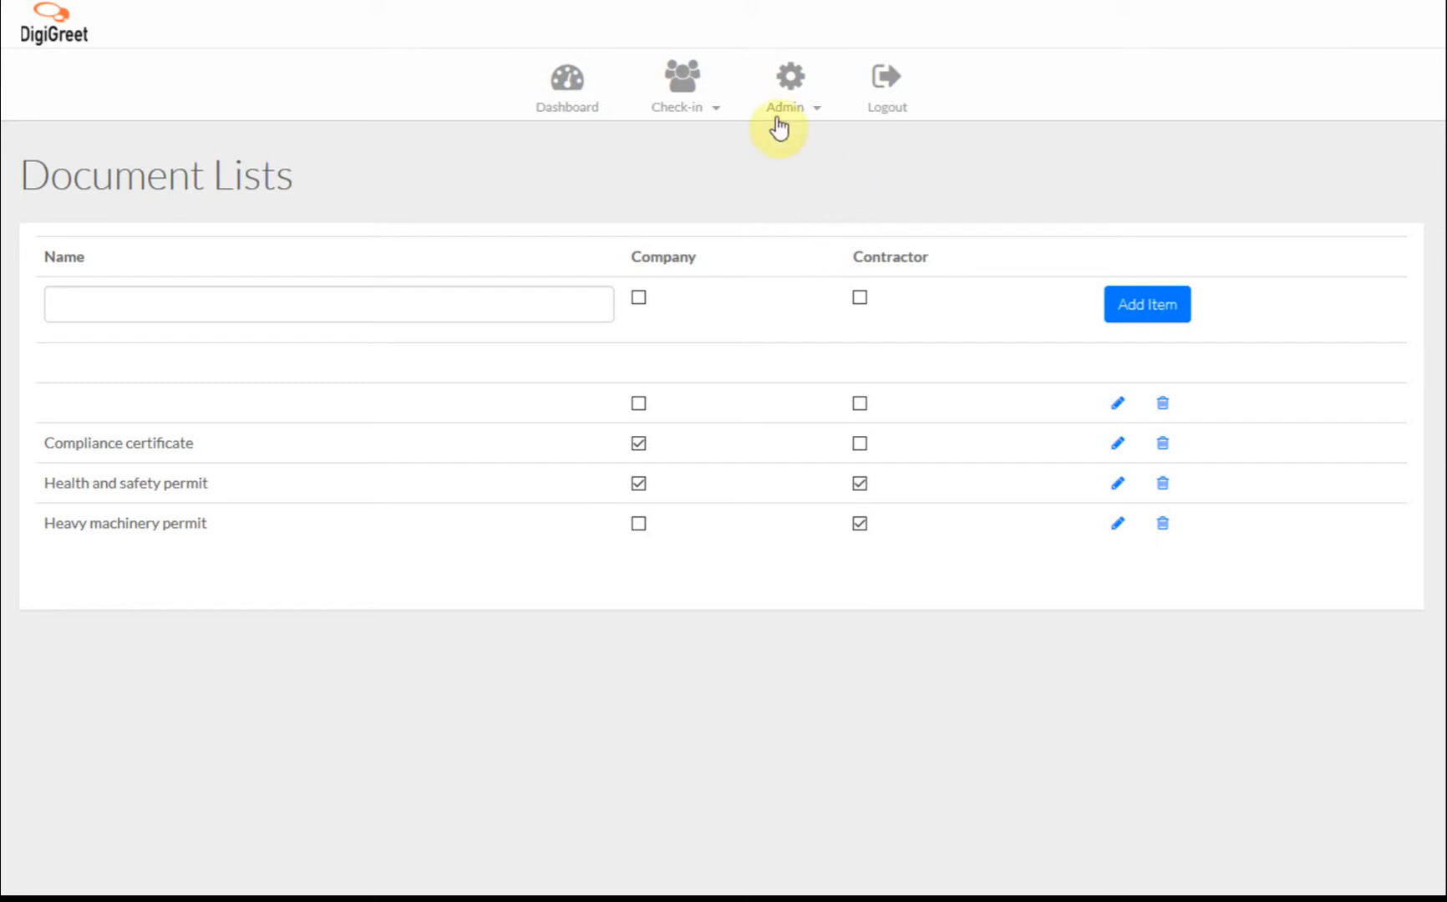
Go to Admin > Zones to list the eight zones with their digigreet.com URLs.
left_click(792, 87)
left_click(804, 236)
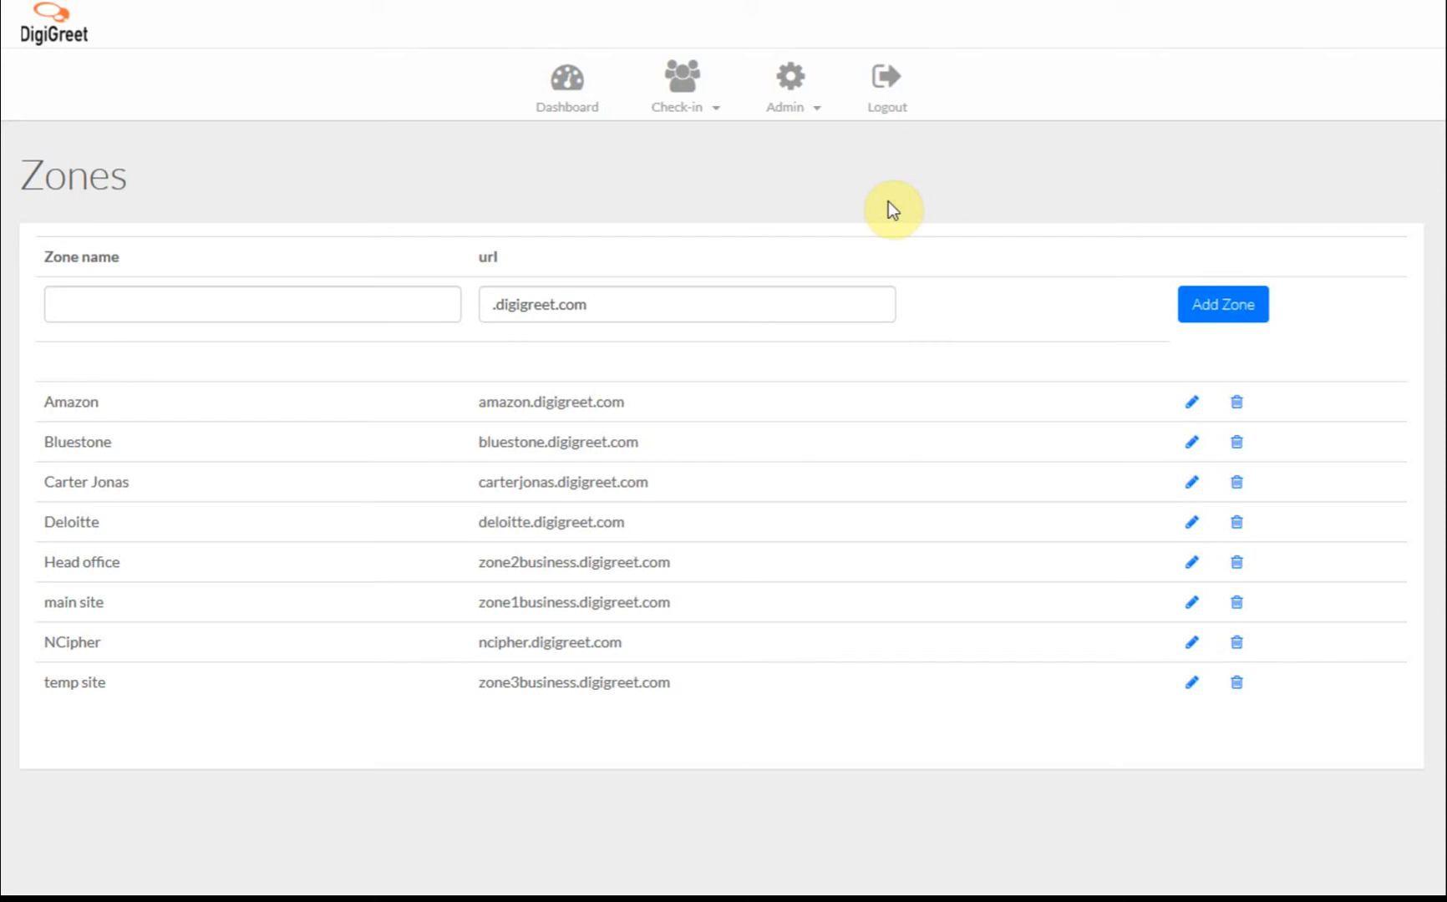
Go to Admin > Security questions to see the visitor and contractor questions.
left_click(791, 97)
left_click(844, 284)
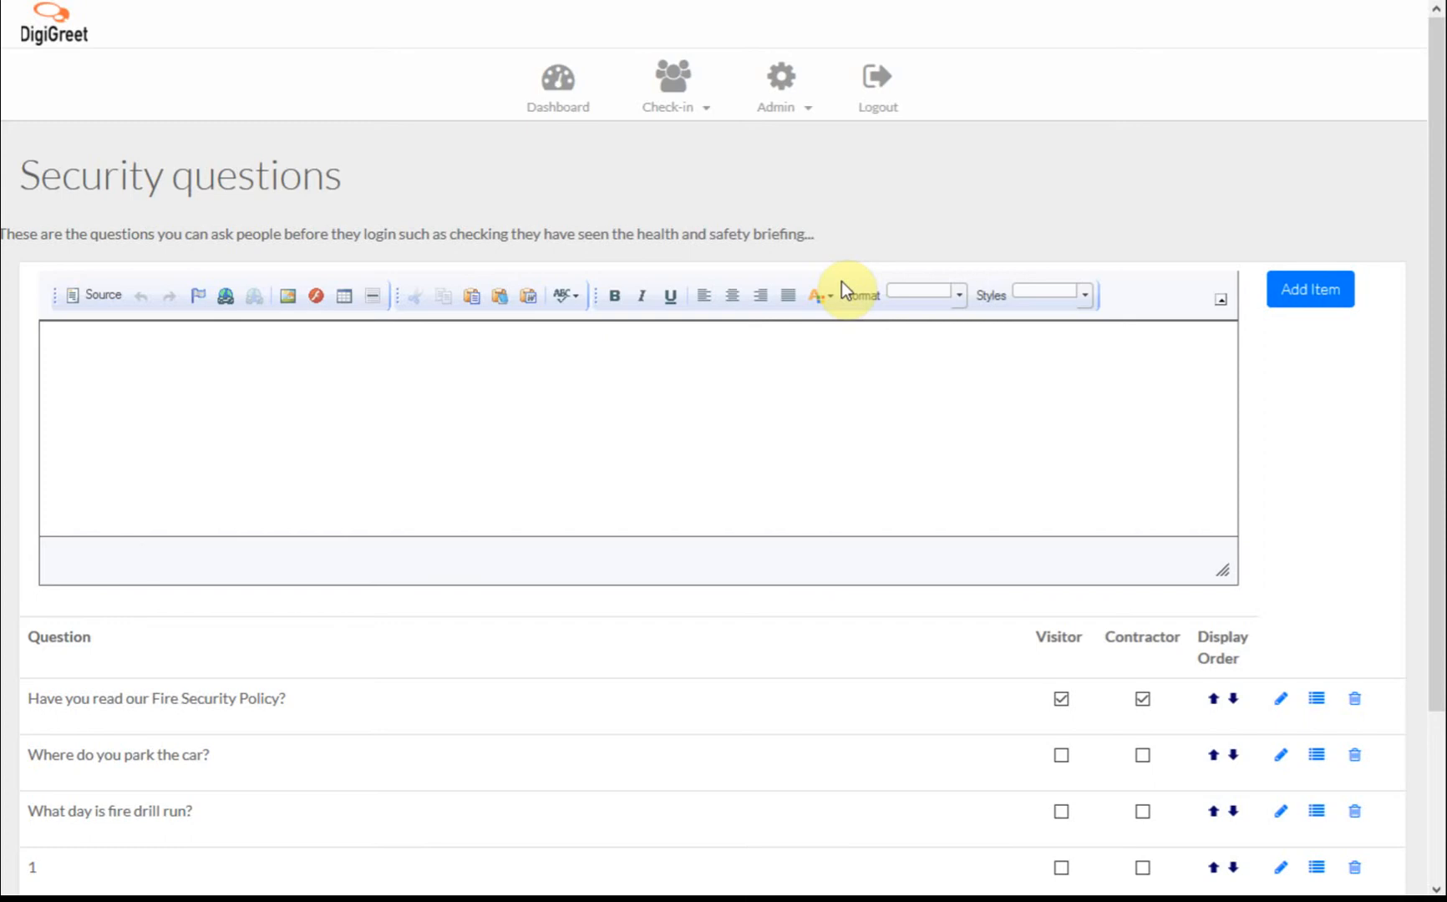
Go to Admin > Daily Visit Summary to see visit counts for each date.
left_click(782, 102)
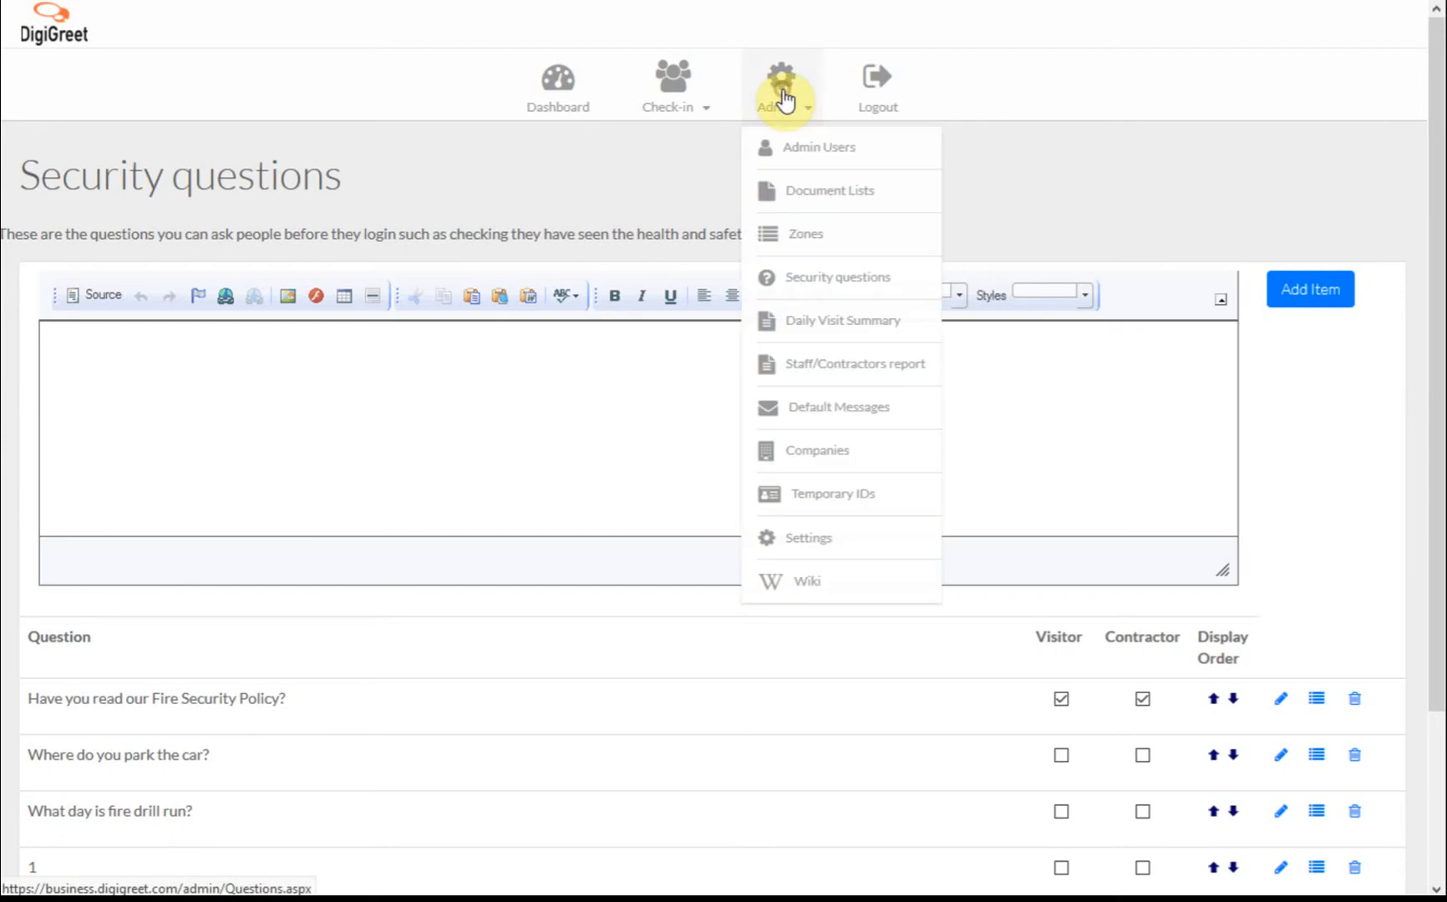
left_click(823, 323)
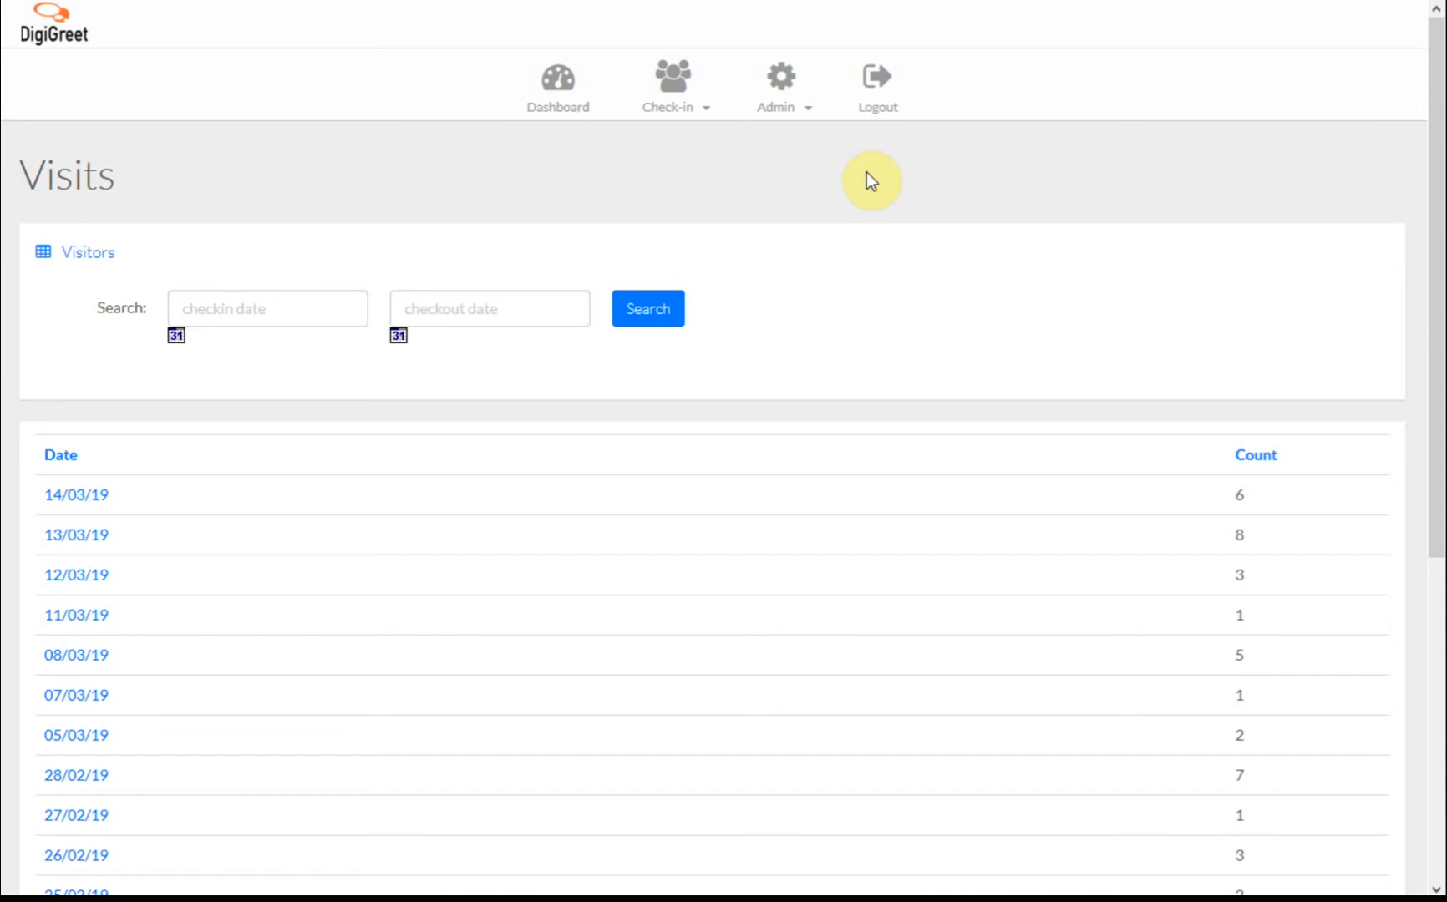
View the six visits on 14/03/19, then open the Staff/Contractors time report.
left_click(74, 493)
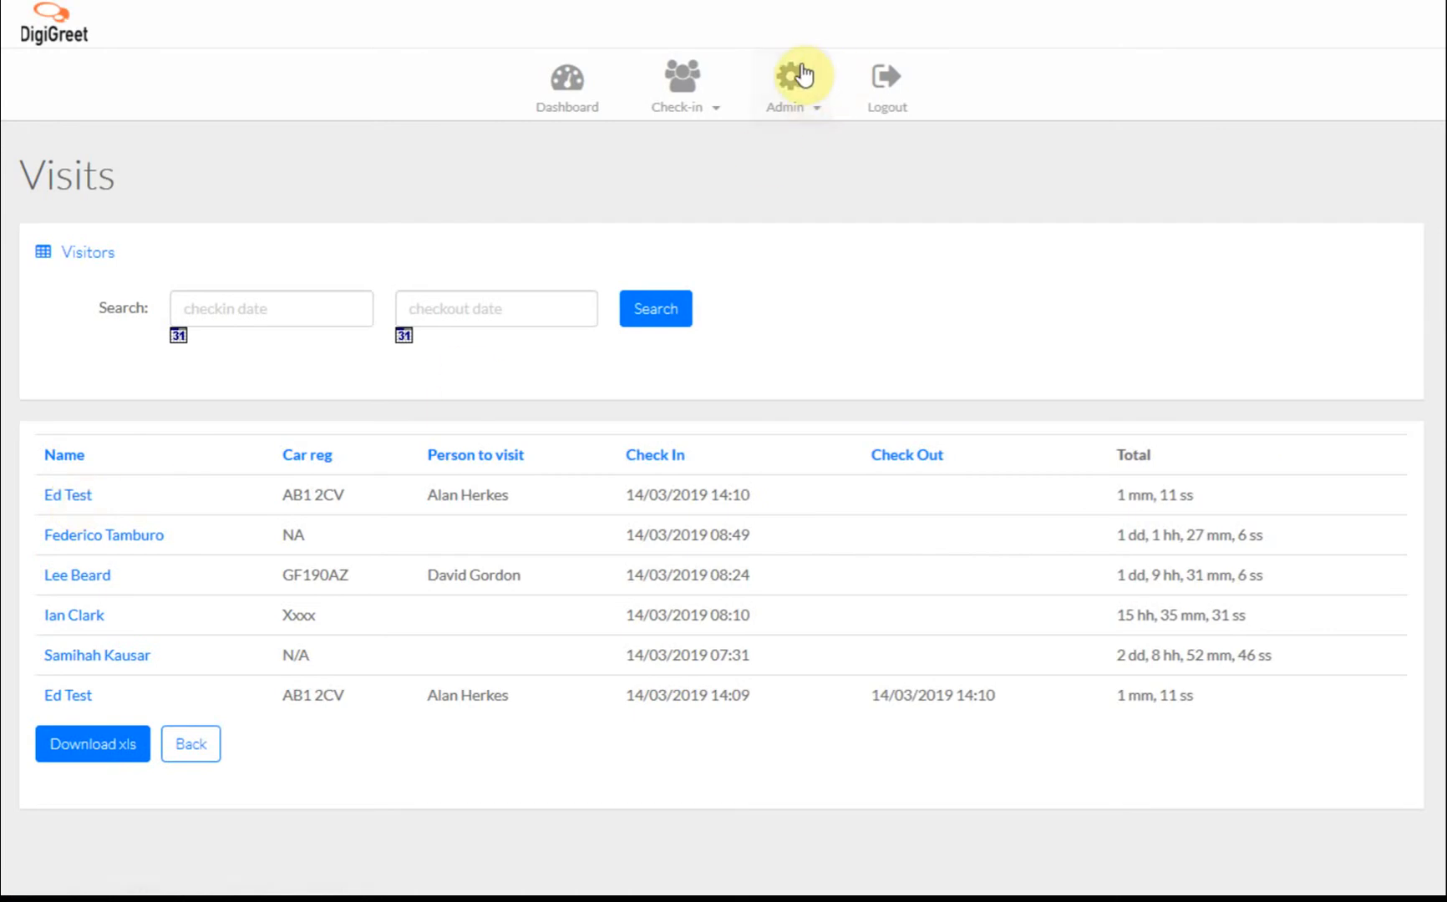
left_click(791, 81)
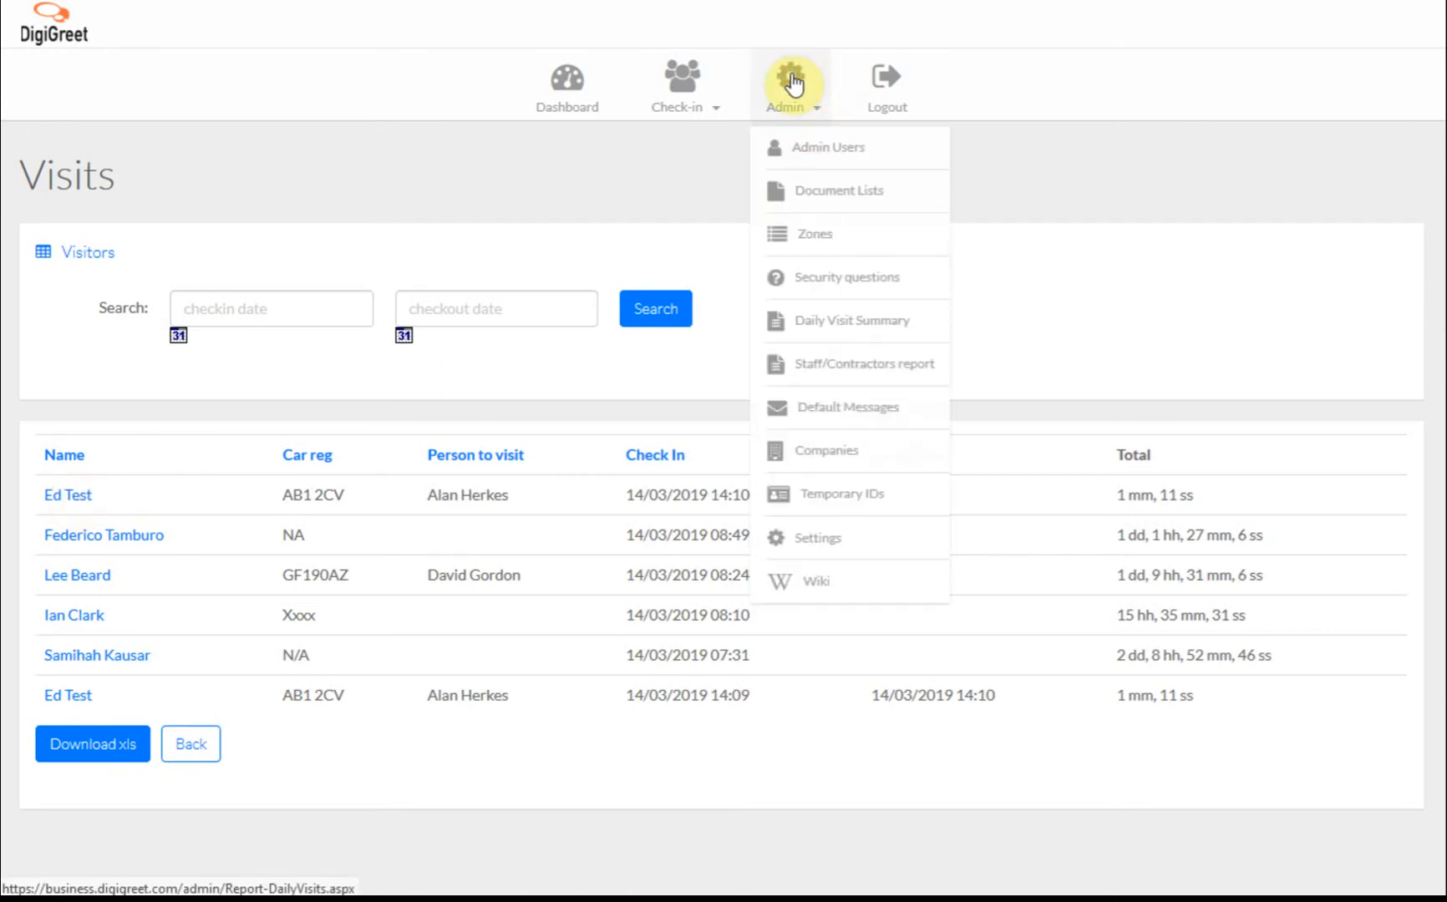
left_click(833, 363)
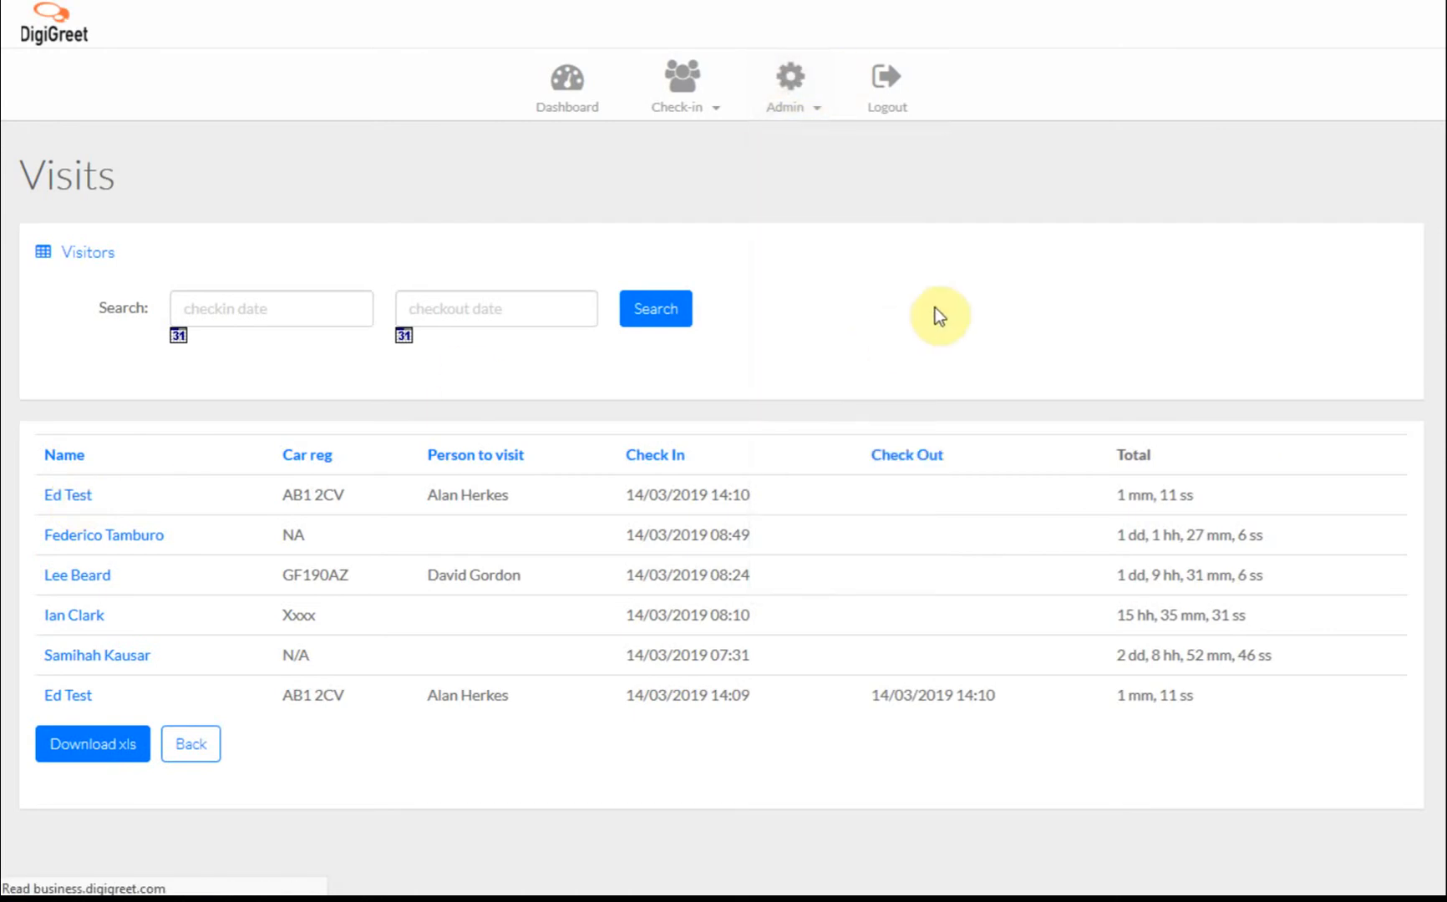
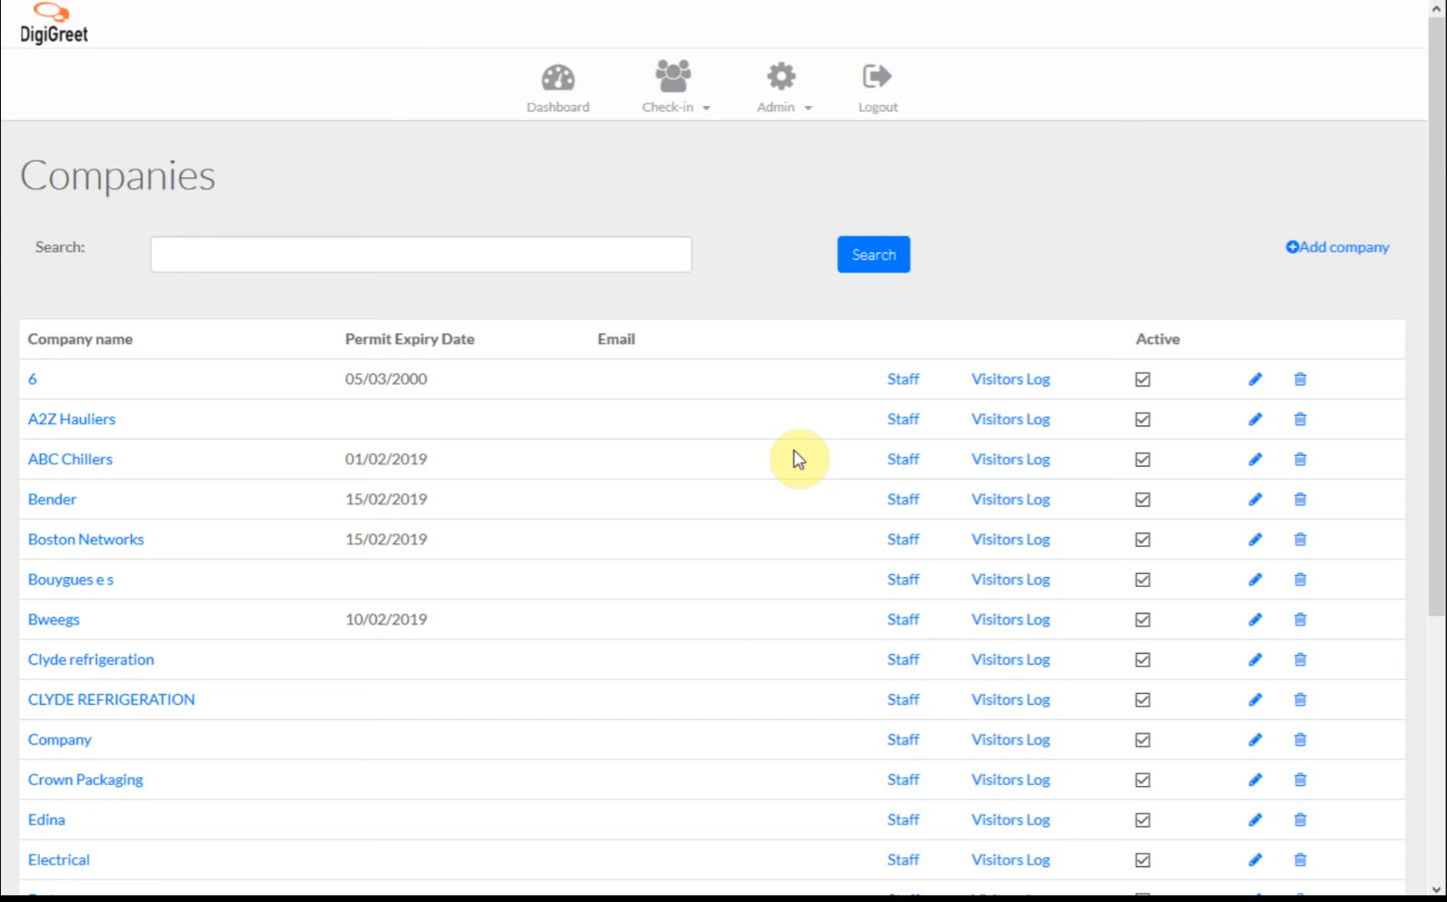
Open the Admin menu over the Companies list, where every company is marked active.
left_click(793, 81)
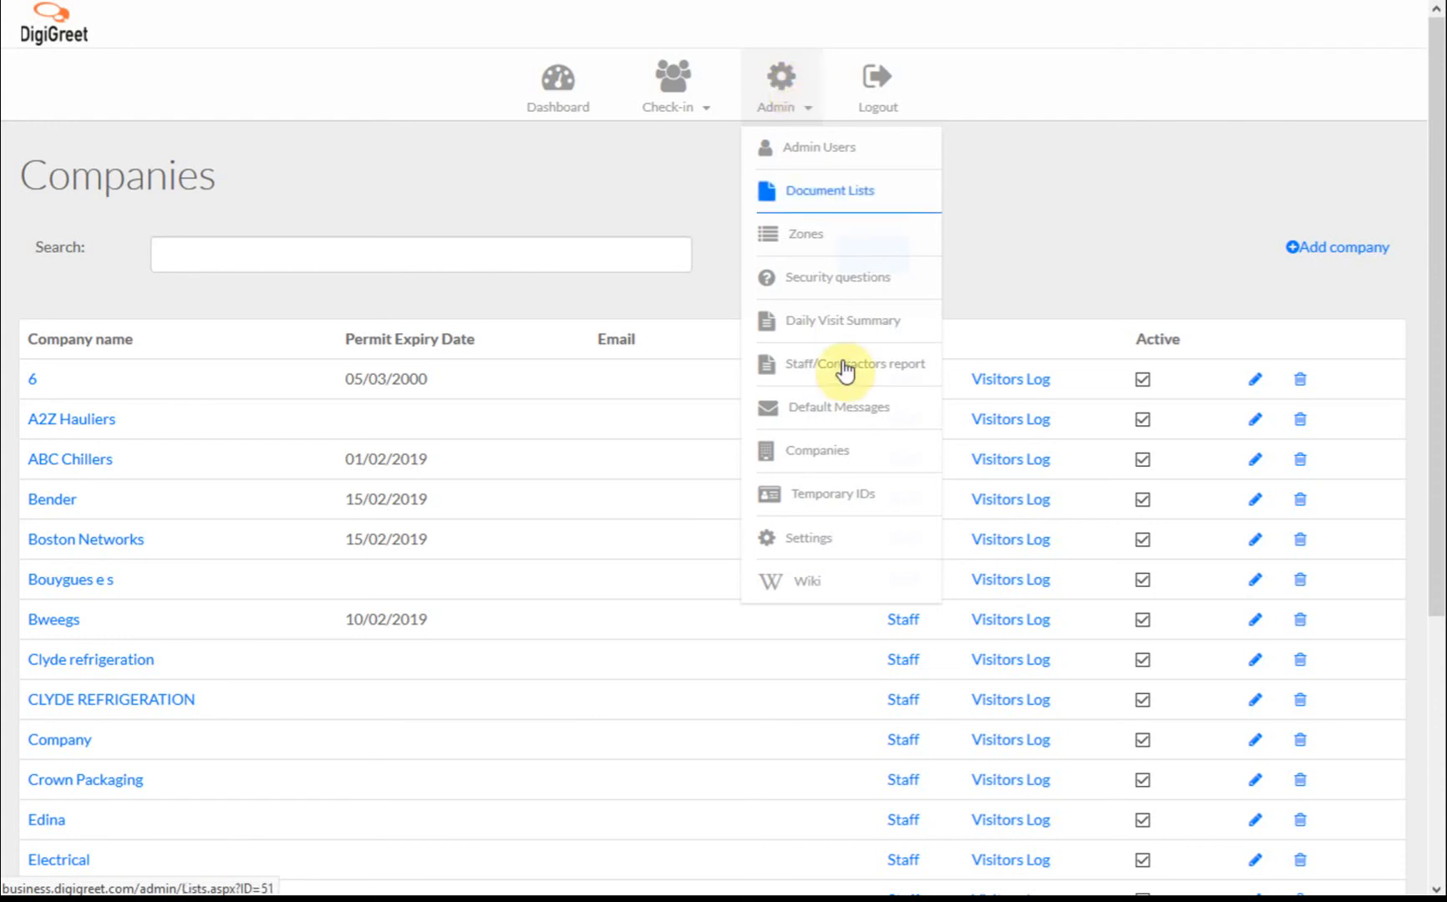
Go to Admin > Temporary IDs to review card IDs, last users and active status.
left_click(820, 497)
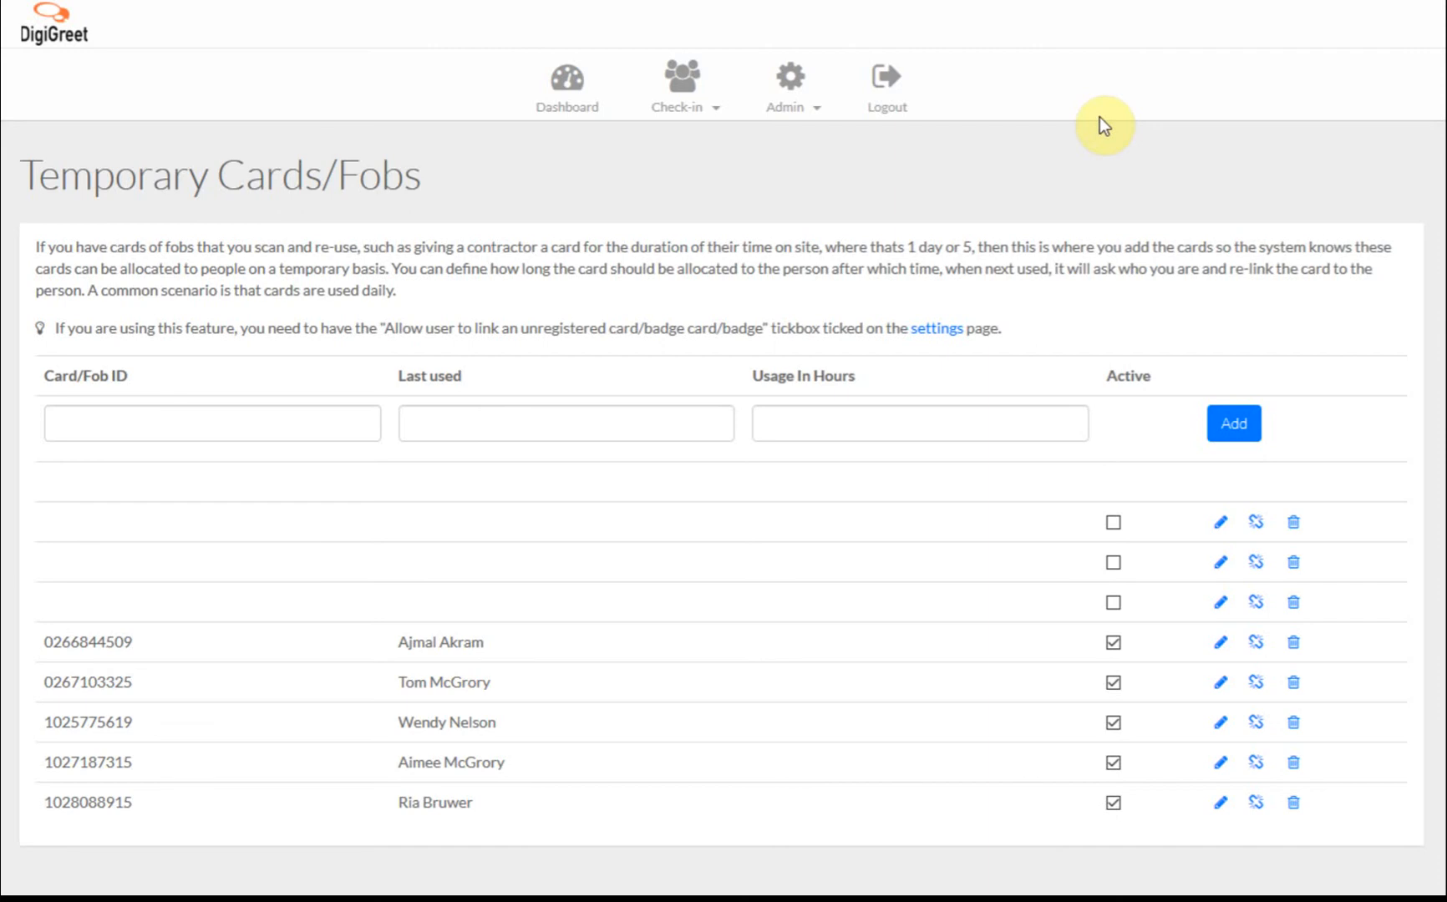
left_click(794, 88)
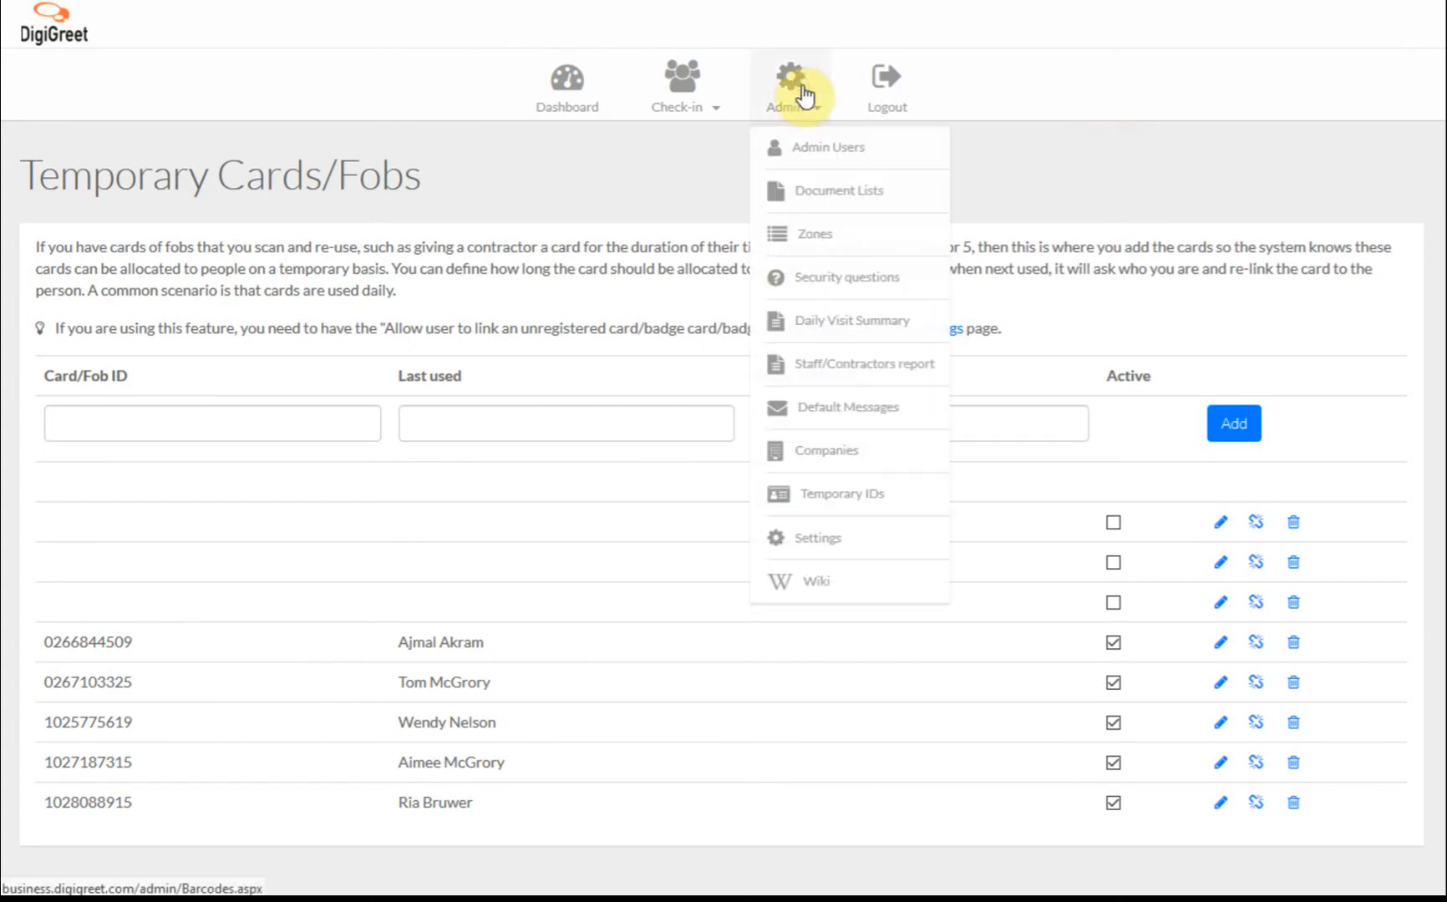
Open Admin > Settings, review the Must Do tab, then view the Registration Form options.
left_click(804, 542)
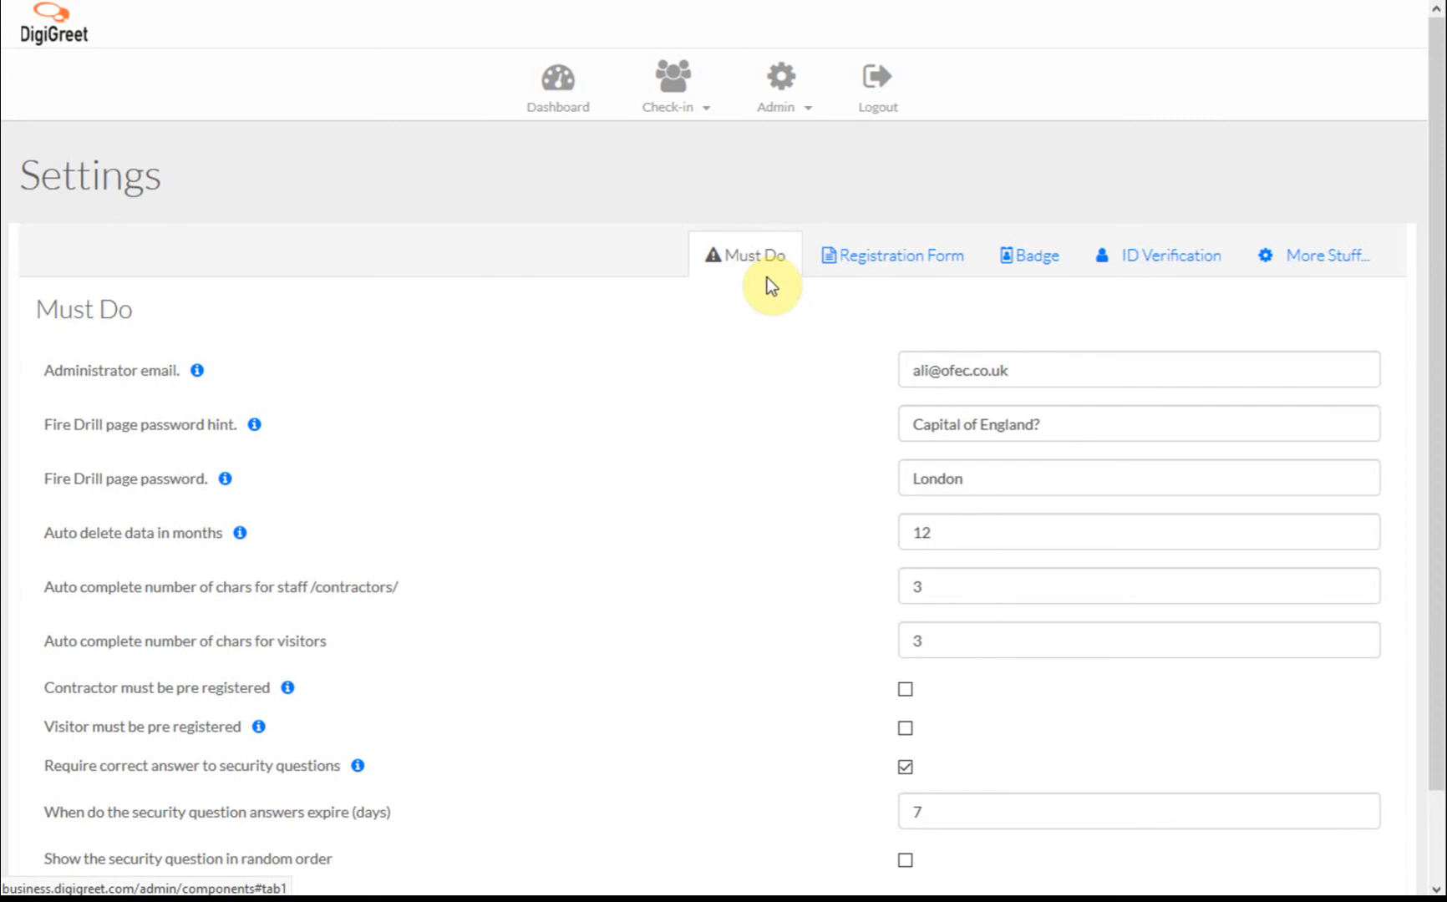
scroll(767, 278, "down", 2)
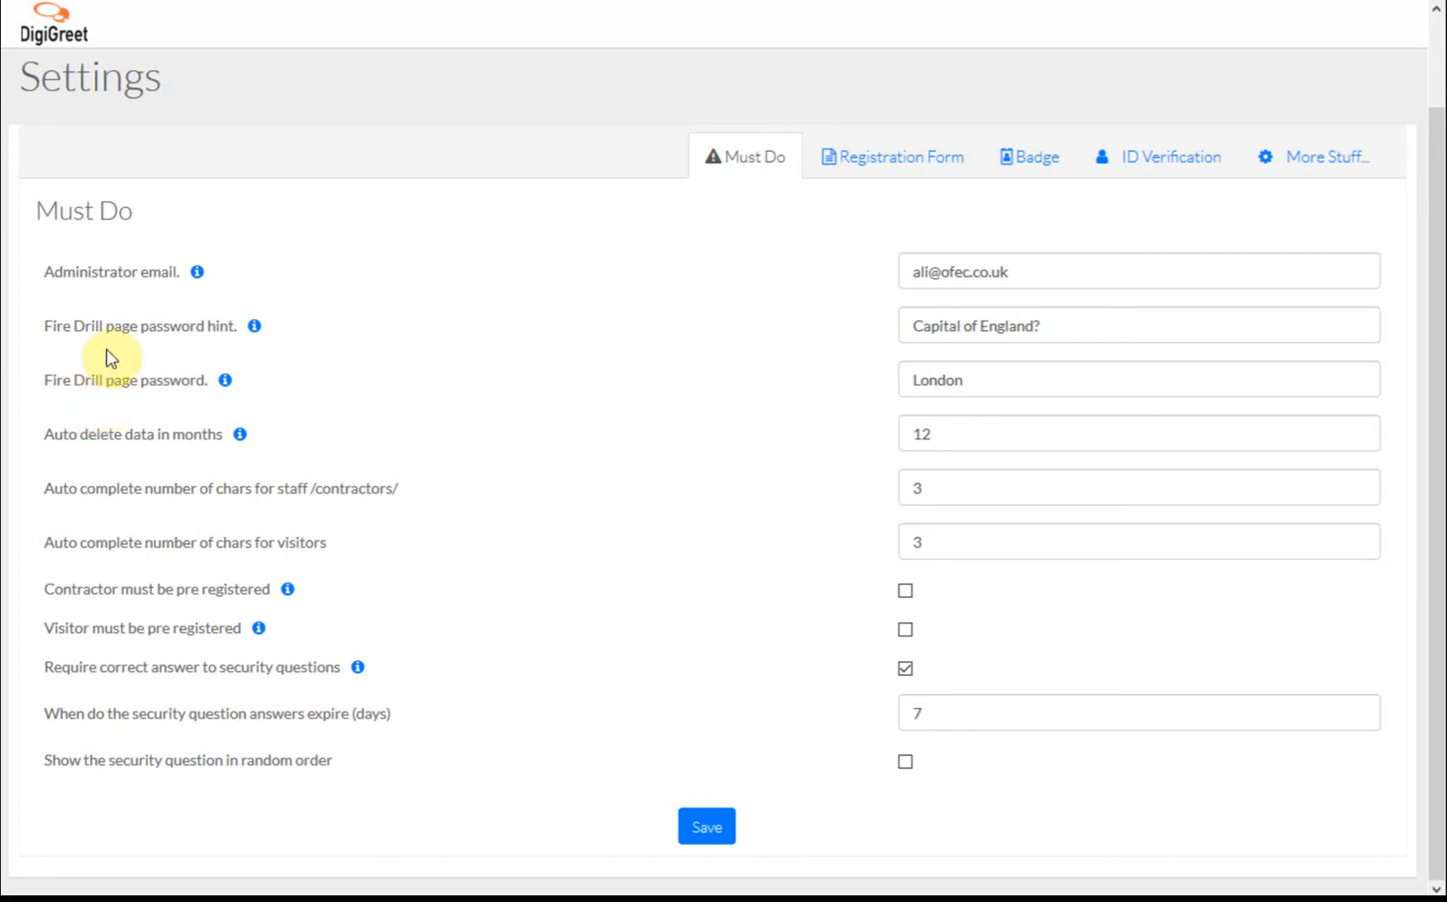
left_click(896, 161)
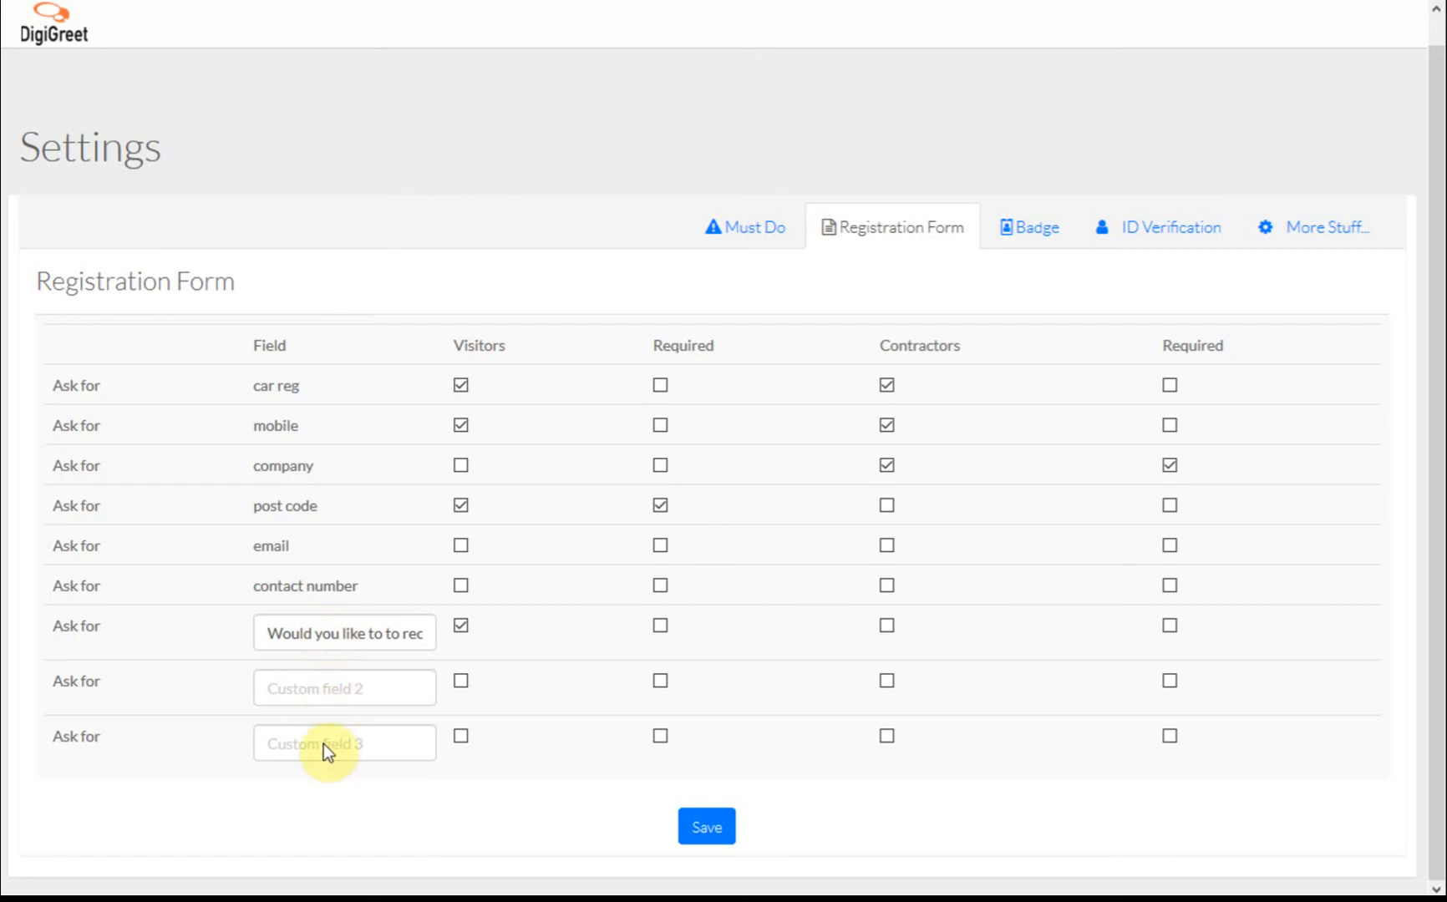
View the Badge settings: badge scan on, printing and photos off, globe logo set.
left_click(1014, 234)
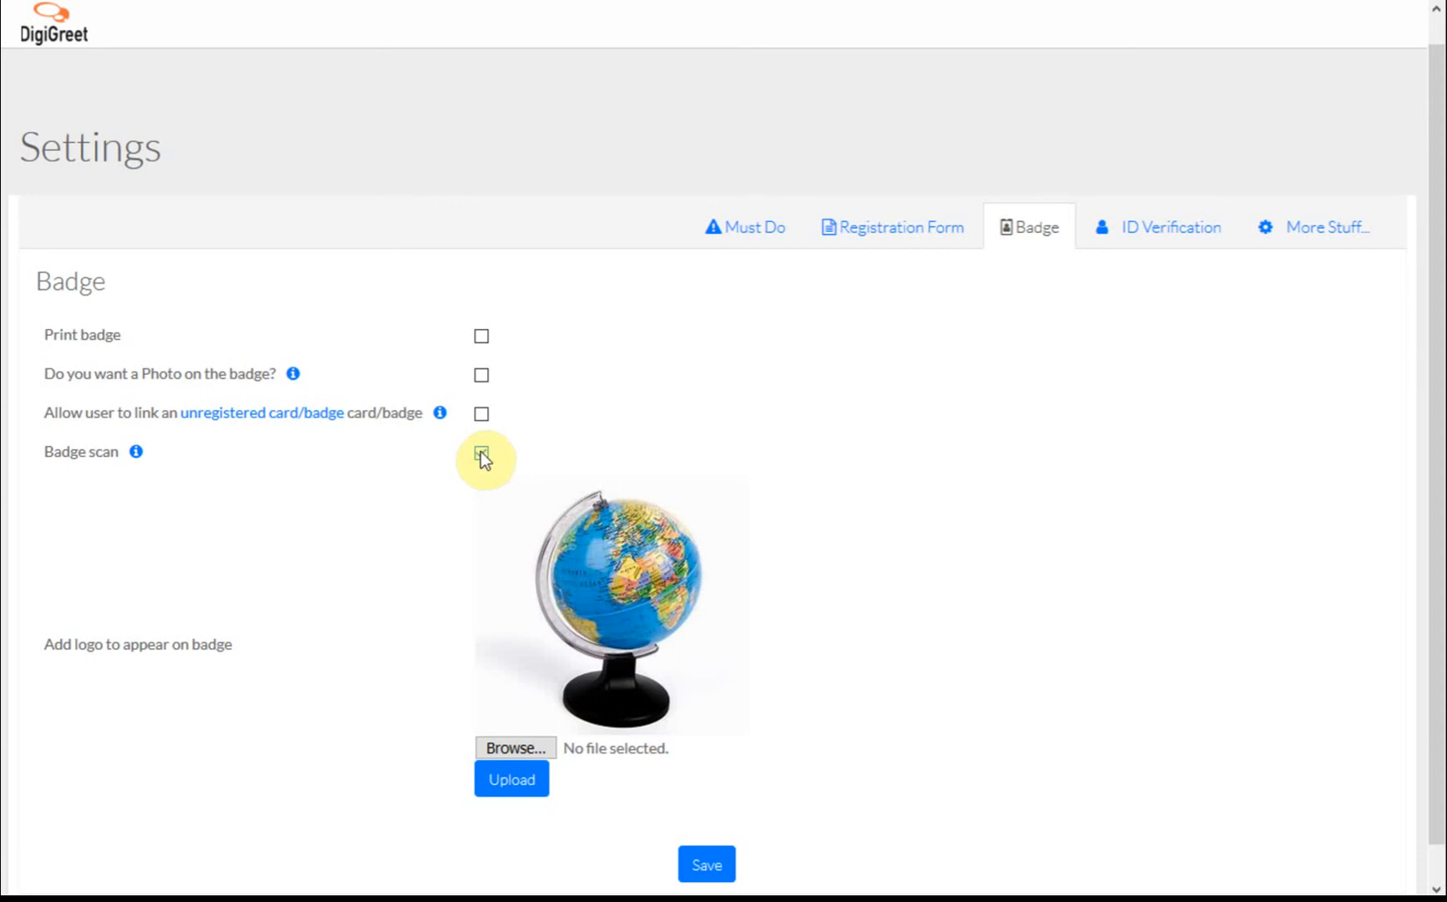
View the ID Verification settings, with verification disabled and code, uses and frequency at 0.
left_click(1157, 225)
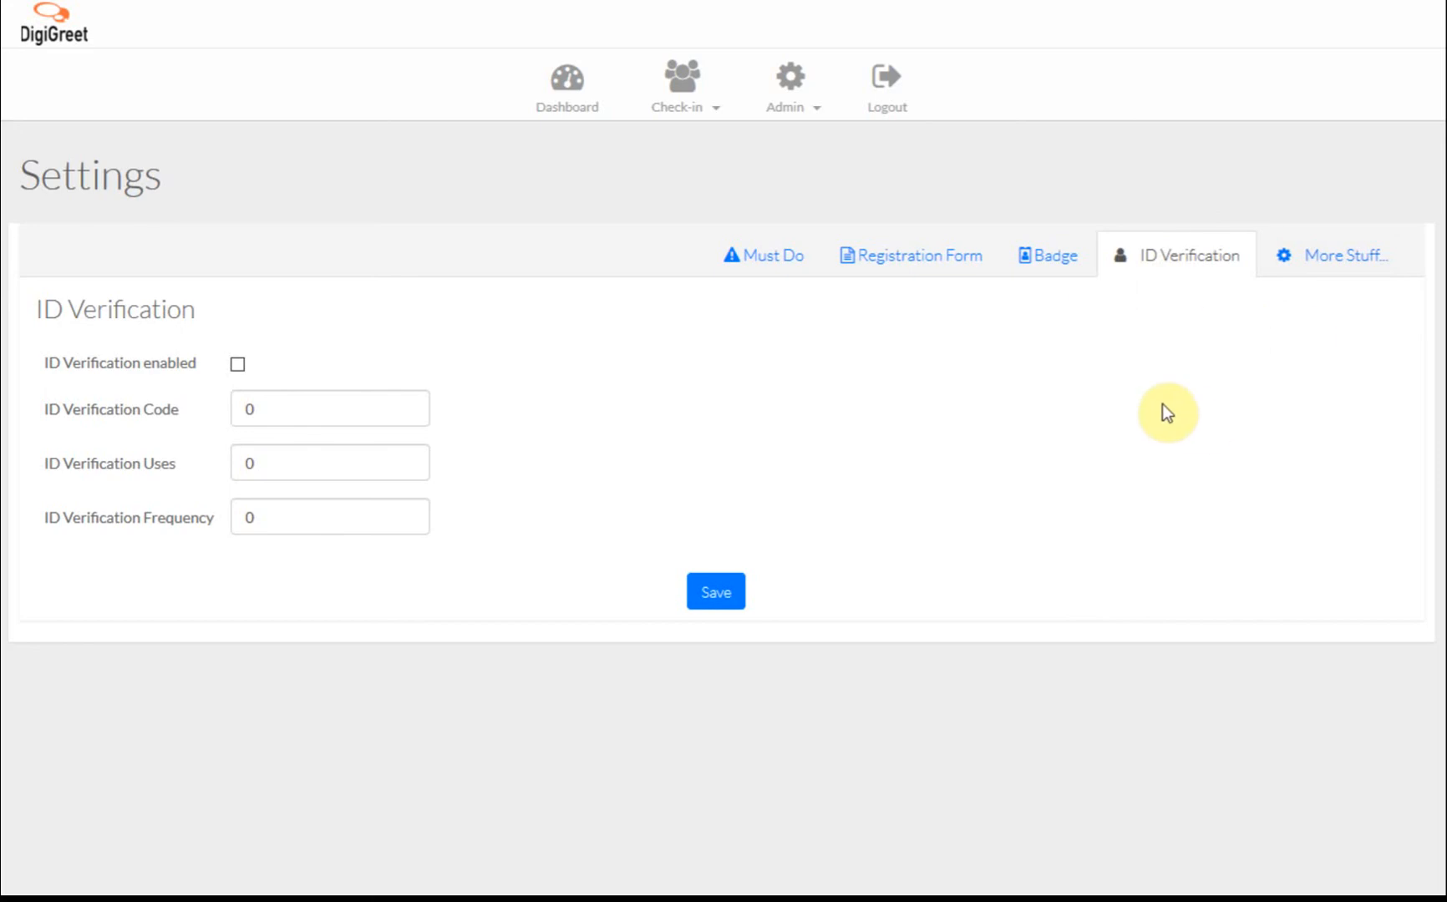
Review all More Stuff settings, checking the Auto Sign Out Type choices but leaving it Disabled.
left_click(1344, 261)
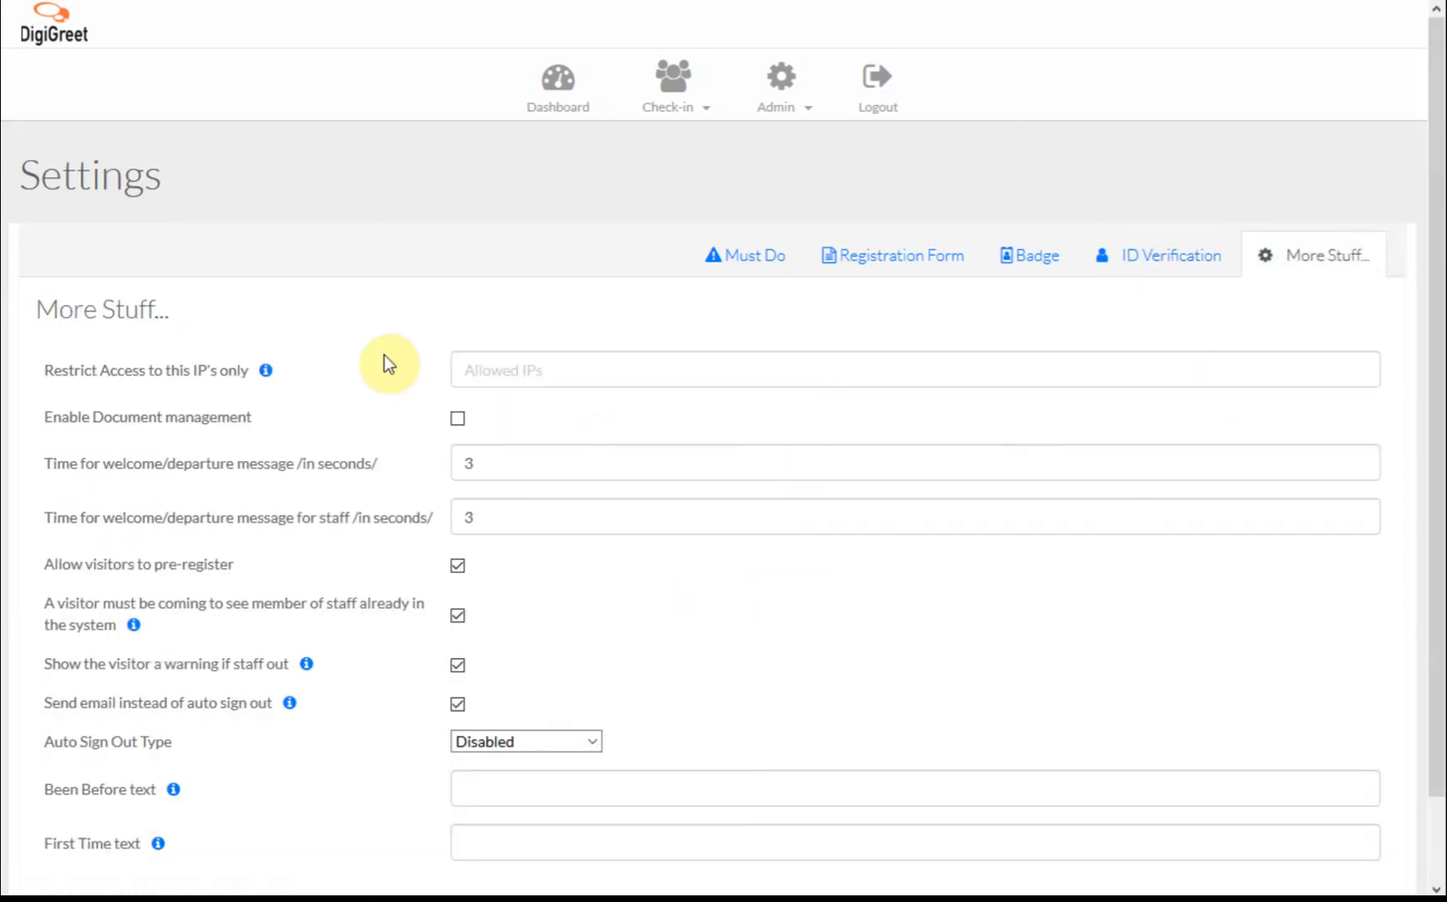
scroll(385, 363, "down", 1)
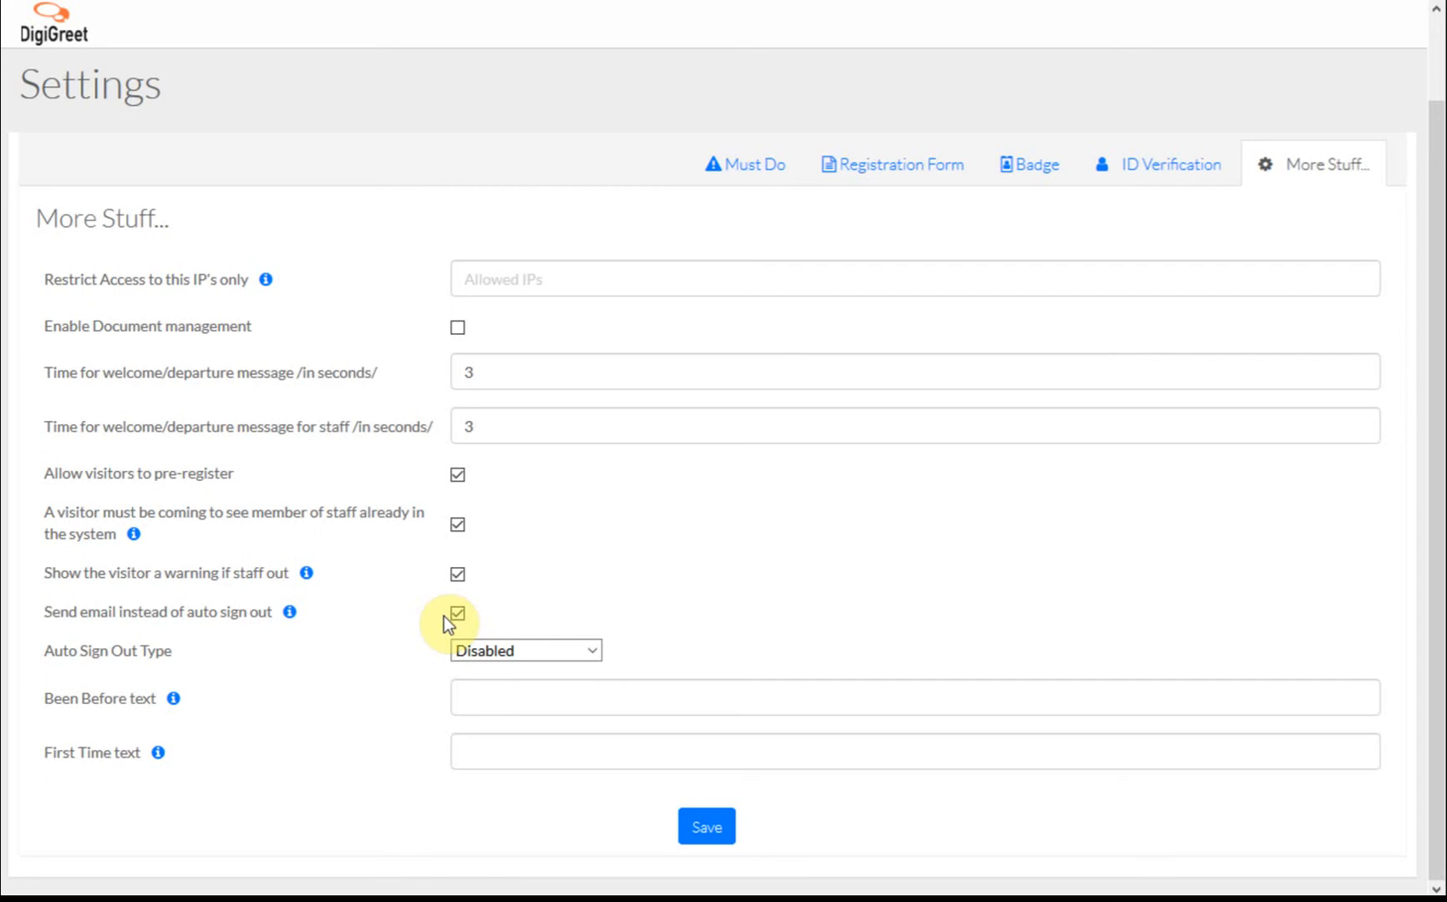
left_click(475, 651)
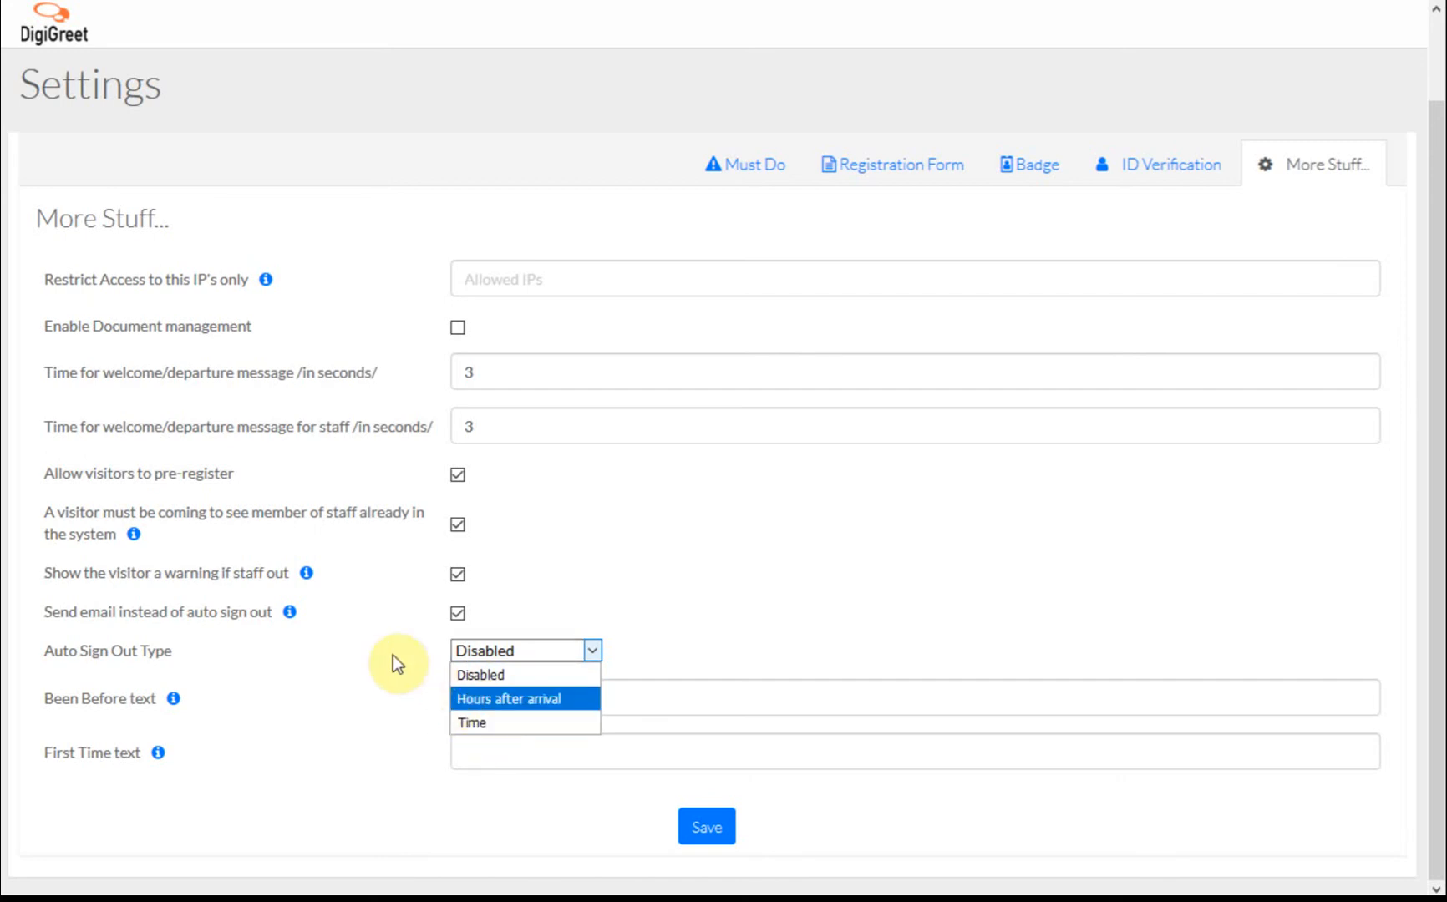
left_click(368, 626)
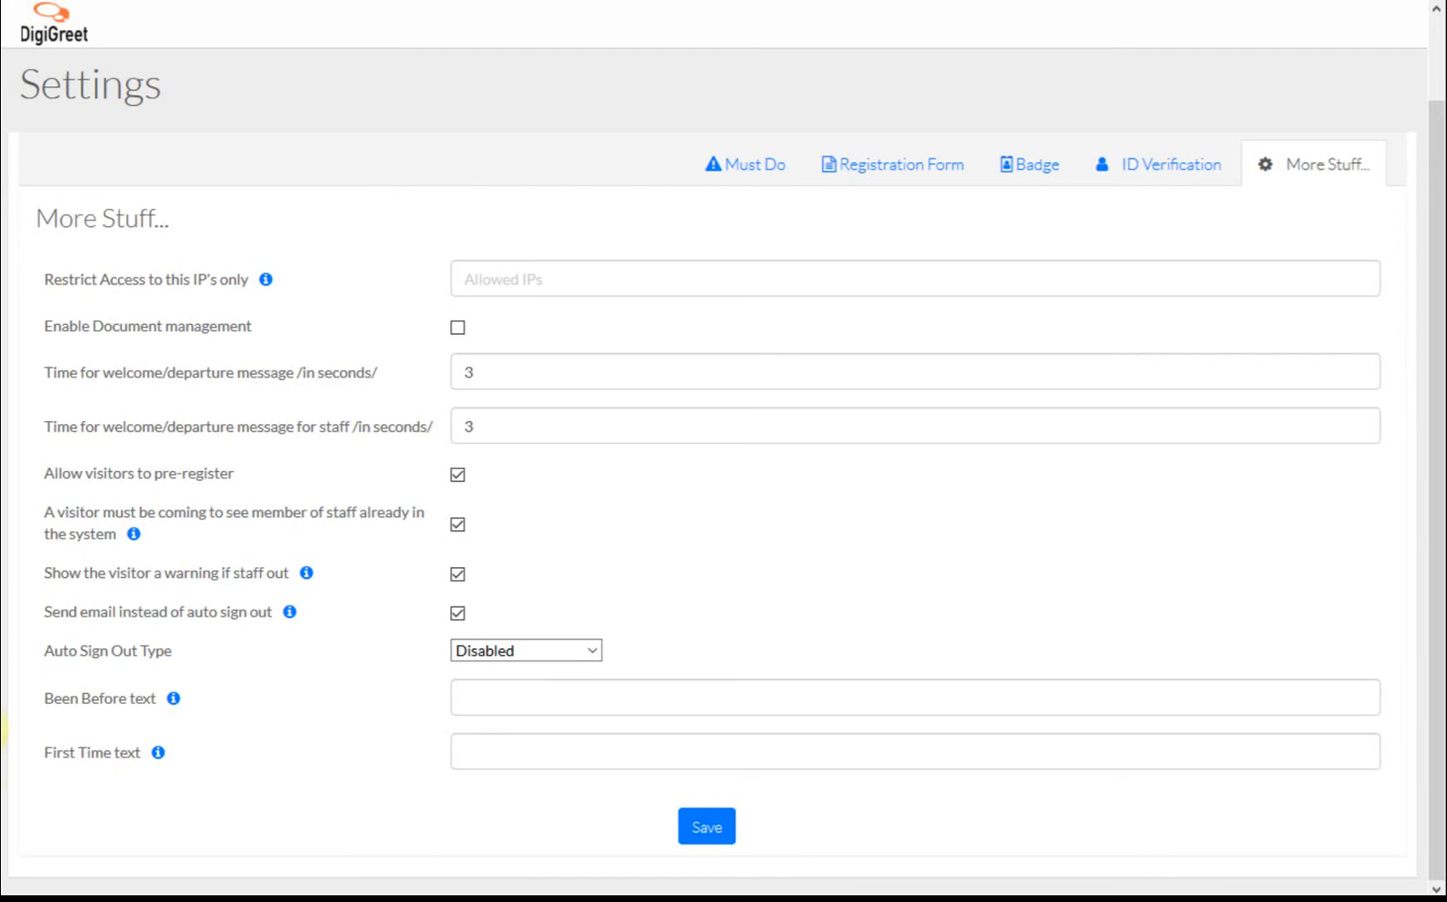